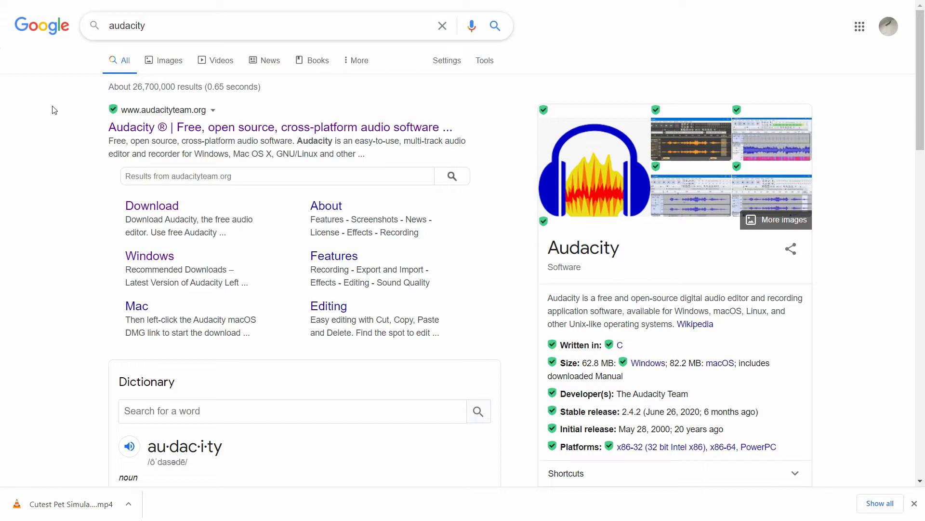
Open the Audacity website from the search results and go to its Windows download page.
click(128, 129)
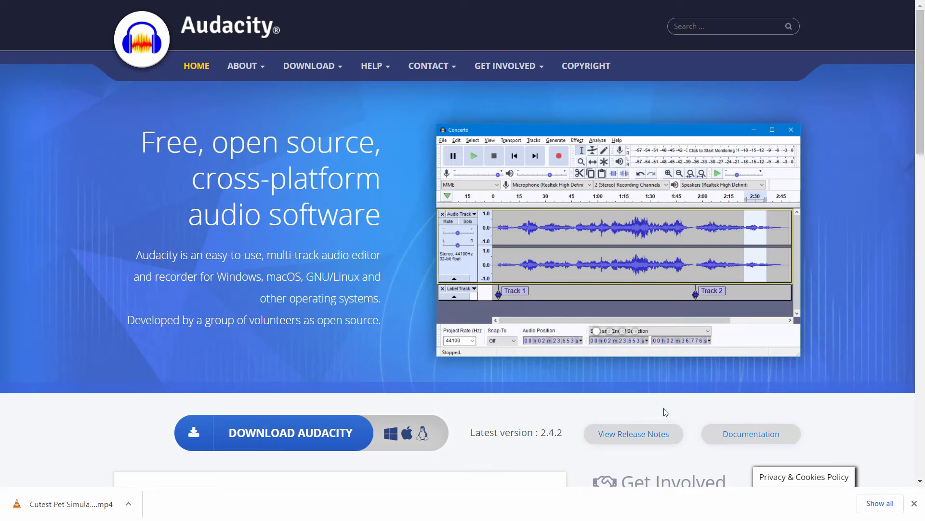
click(914, 503)
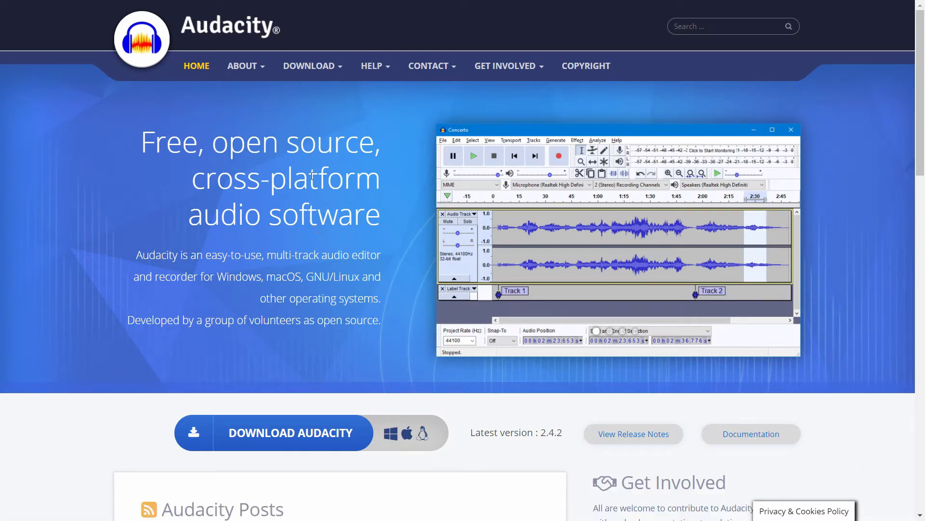
scroll(289, 182, down, 3)
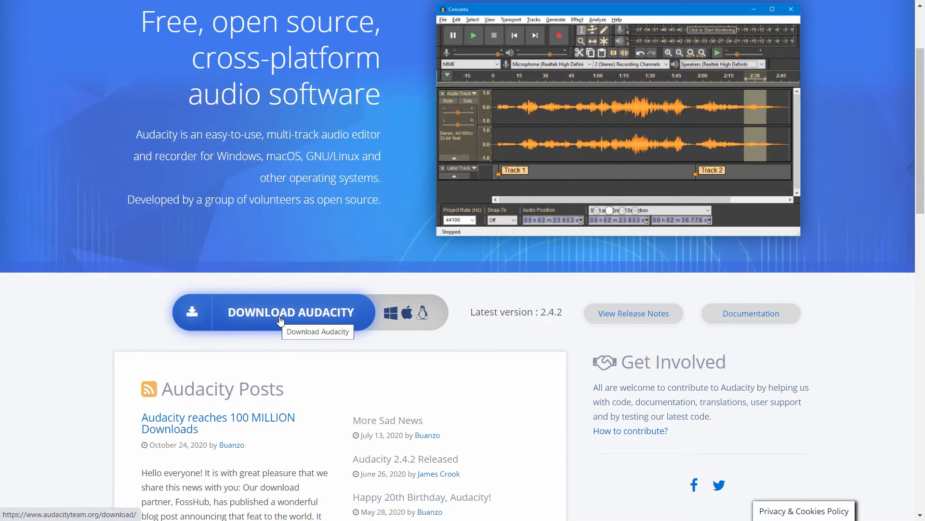
click(280, 320)
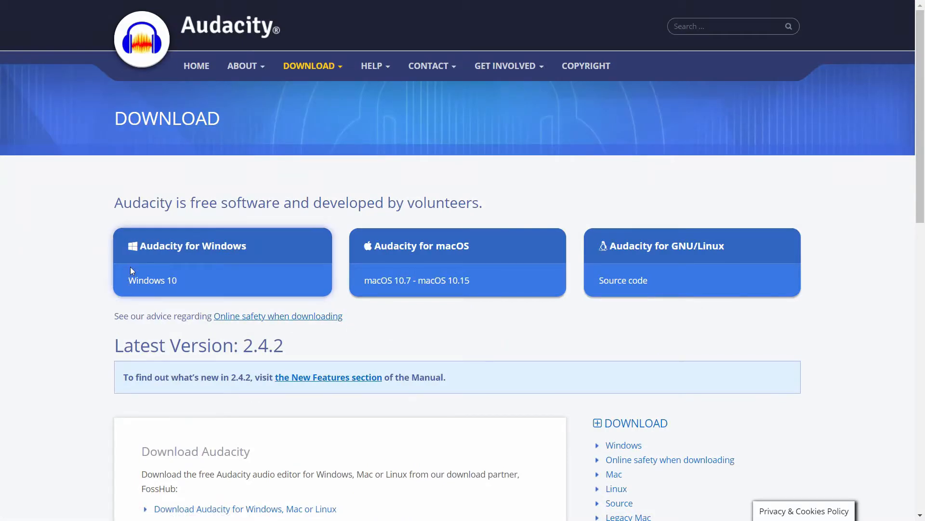
click(209, 247)
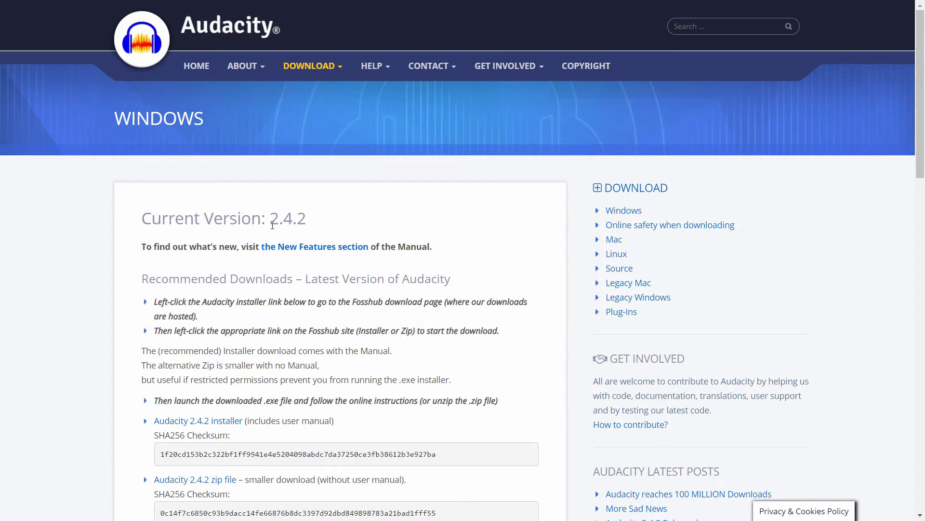
Follow the Audacity 2.4.2 installer link to FossHub and download the Audacity Windows Installer.
drag(273, 222, 308, 221)
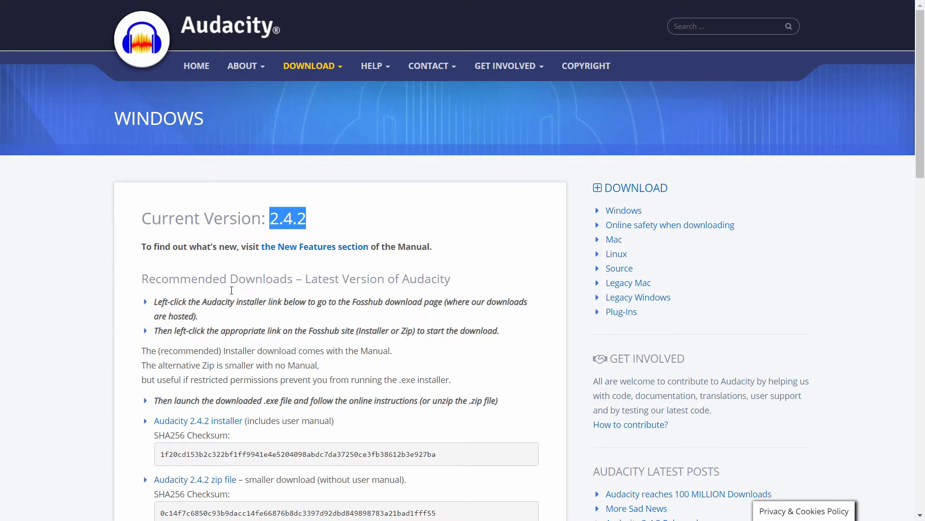
scroll(248, 285, down, 2)
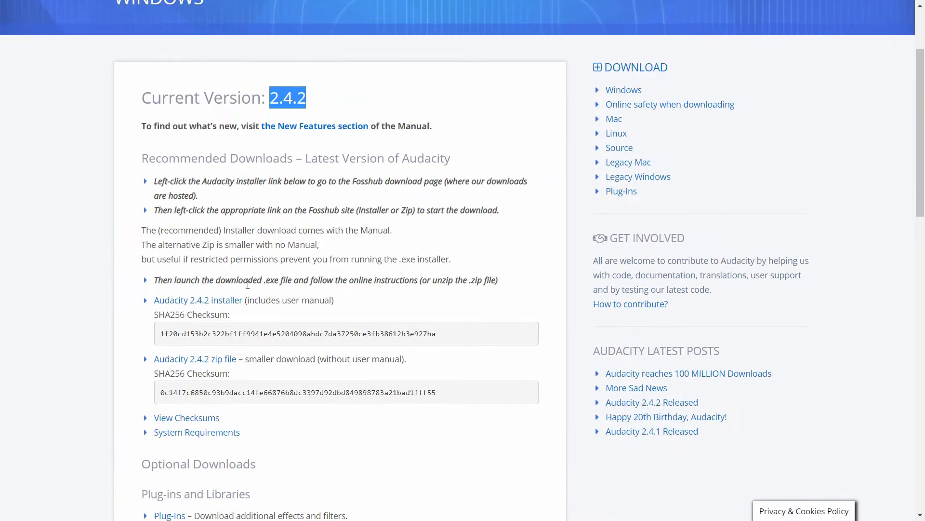
click(220, 301)
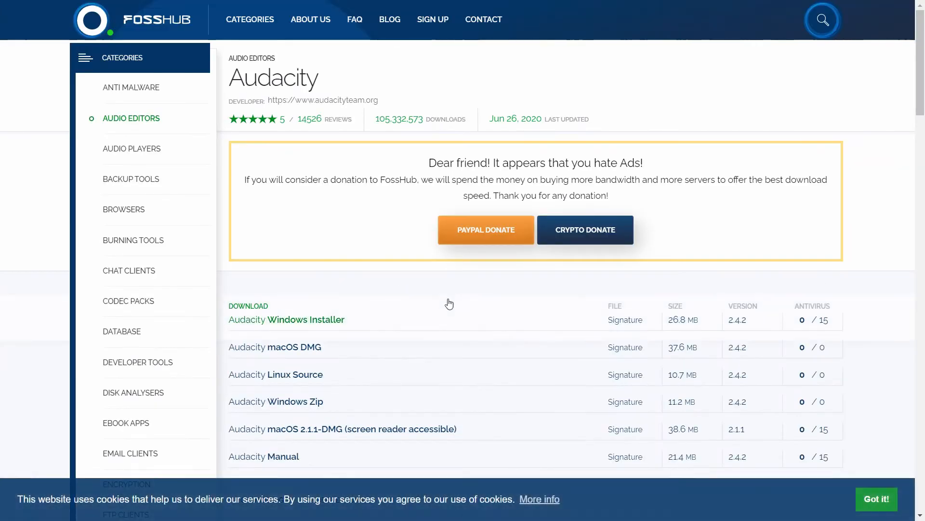
click(285, 319)
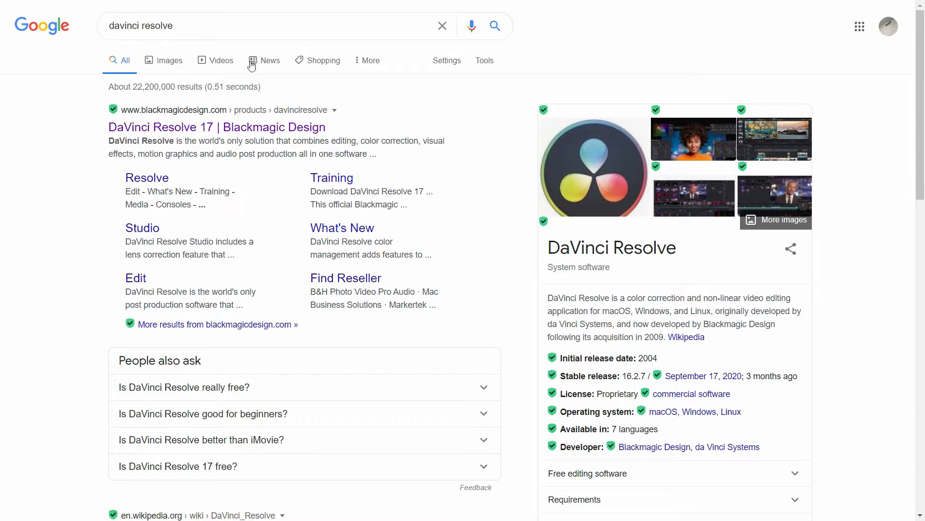
Open the DaVinci Resolve 17 product page and choose the Windows download of the free DaVinci Resolve 17 Beta.
click(210, 127)
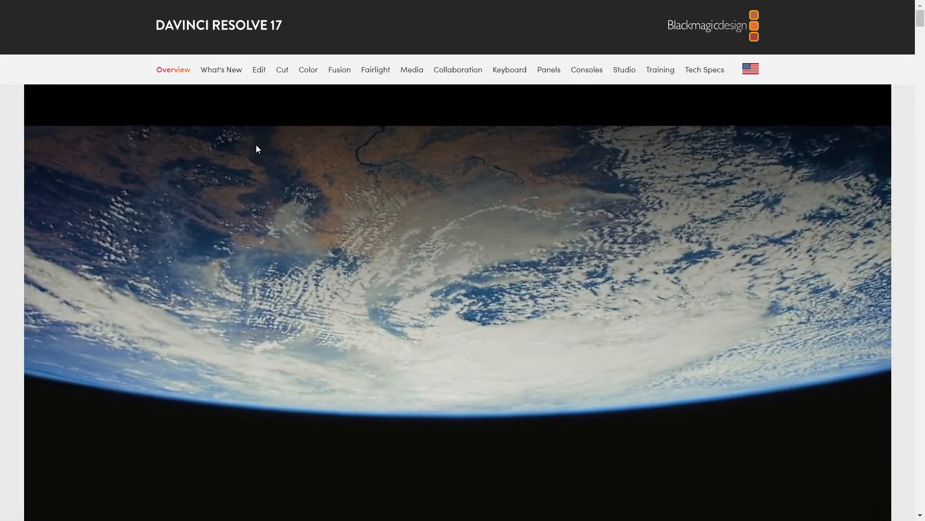
scroll(250, 146, down, 3)
scroll(250, 144, down, 2)
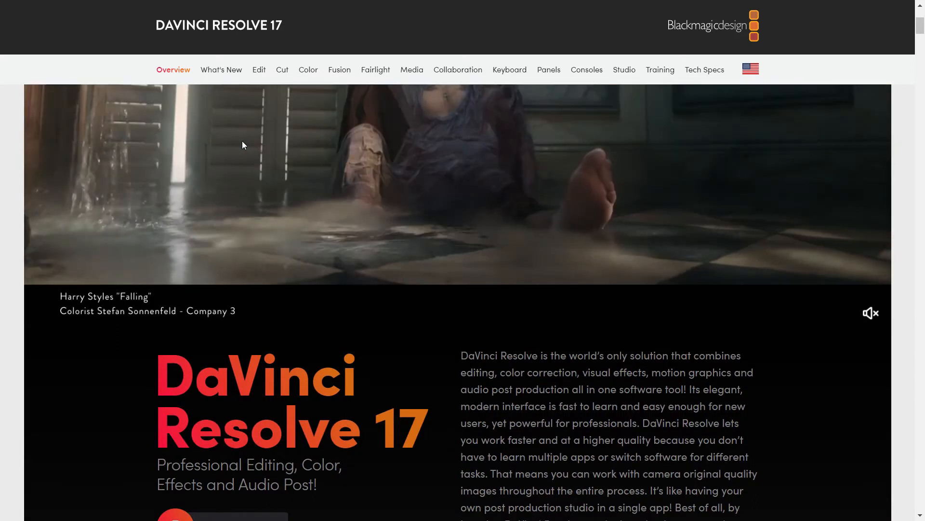
scroll(232, 147, down, 2)
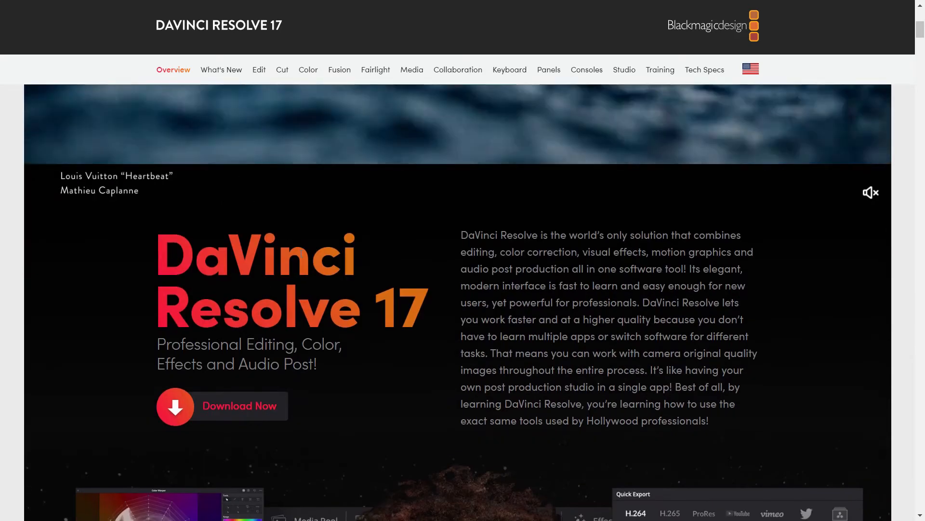
scroll(302, 279, down, 2)
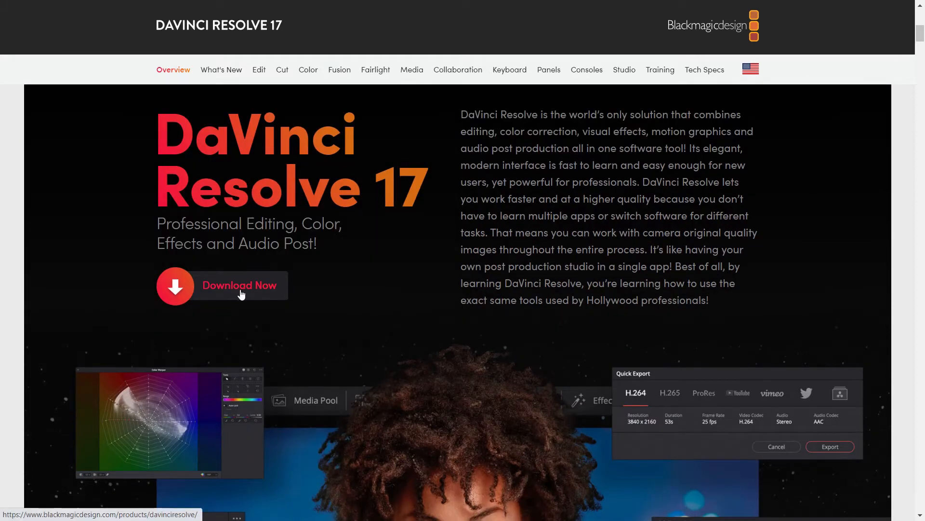
click(241, 293)
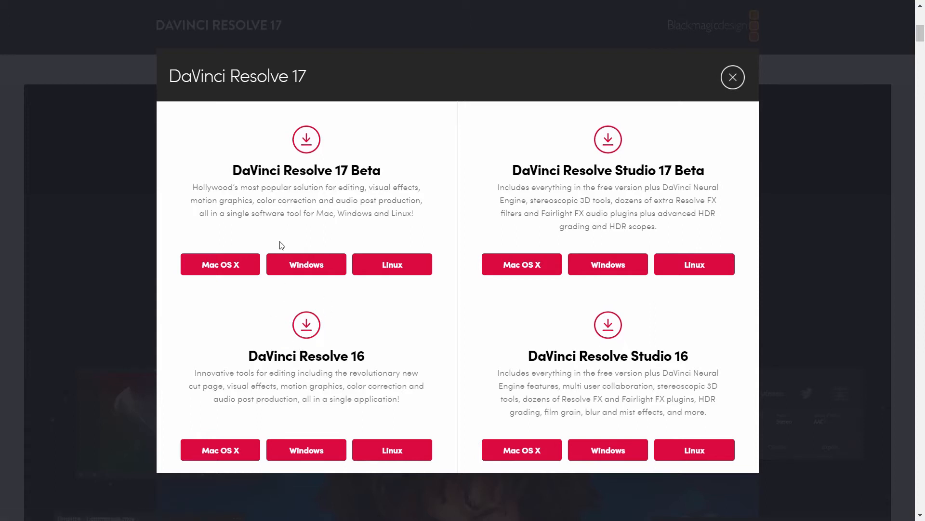
click(305, 269)
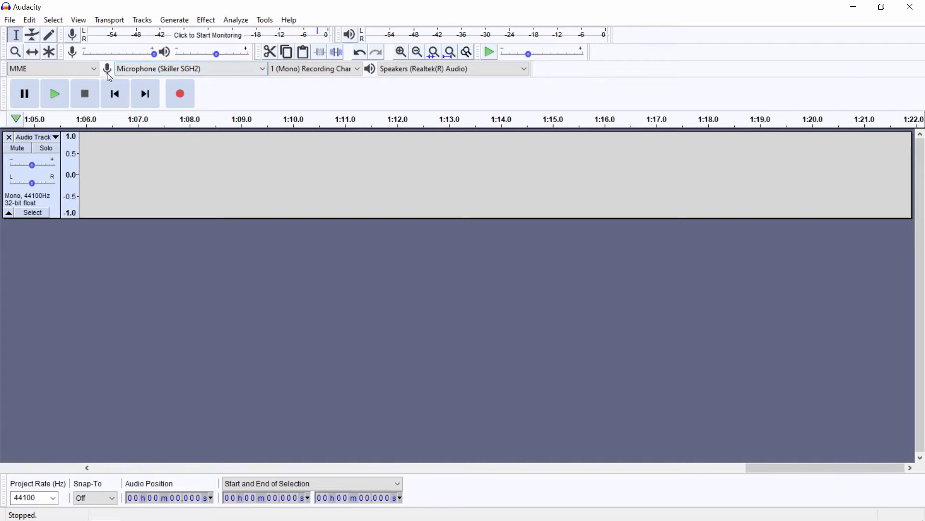
In Audacity, review the recording device and channel options, keeping Microphone (Skiller SGH2) and 1 (Mono) Recording Channel.
click(119, 70)
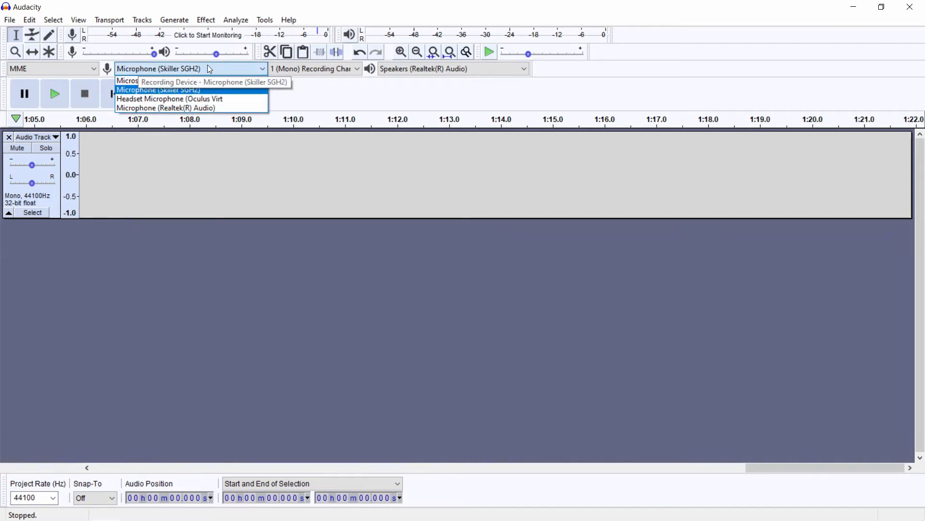
click(179, 68)
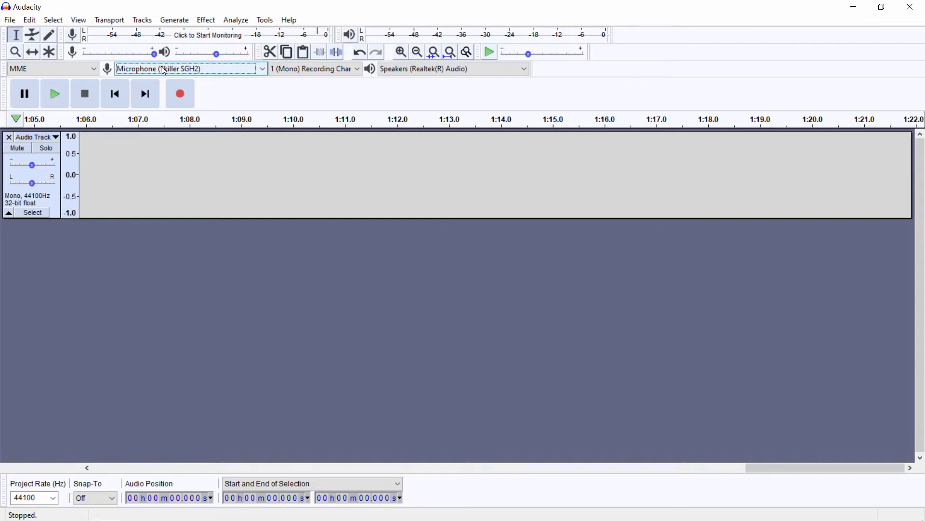
click(294, 72)
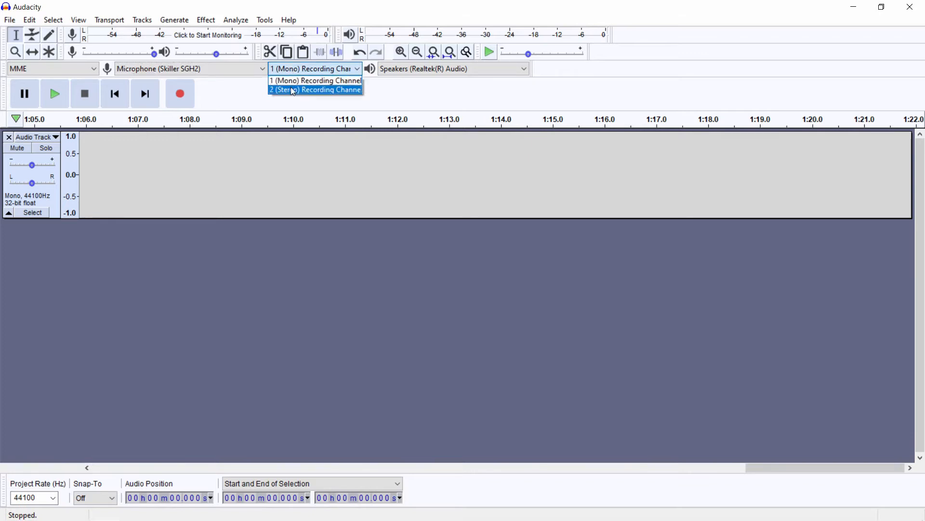
click(295, 73)
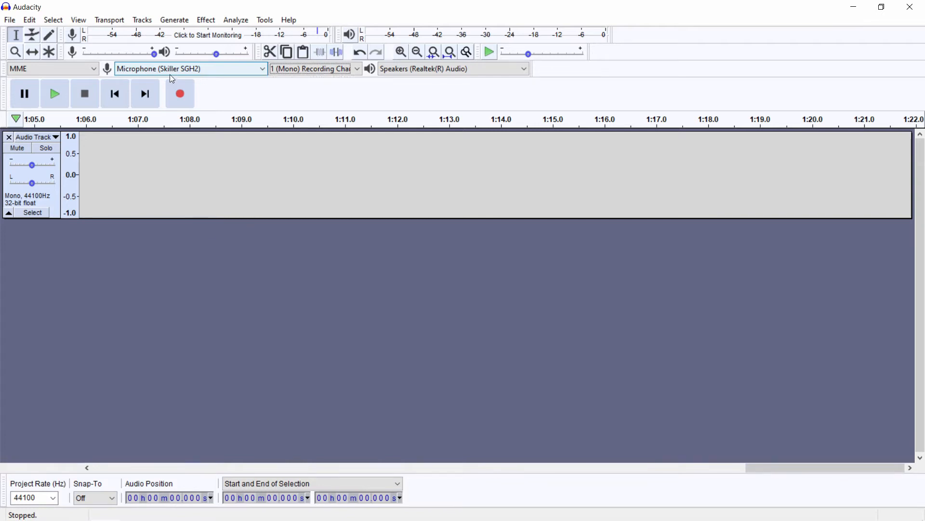
Record a test clip about 9.5 seconds long, stop, and delete all the audio from the track.
click(181, 99)
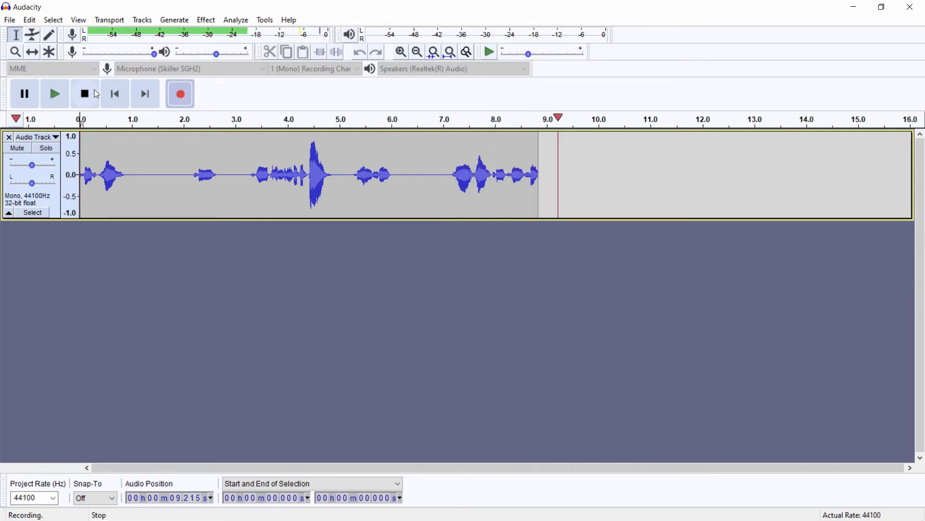
click(92, 95)
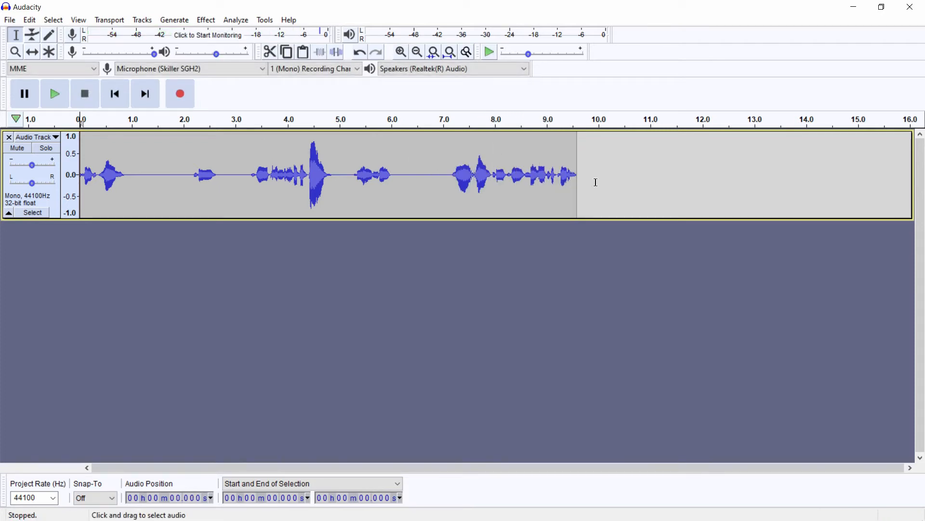
key(ctrl+a)
key(Delete)
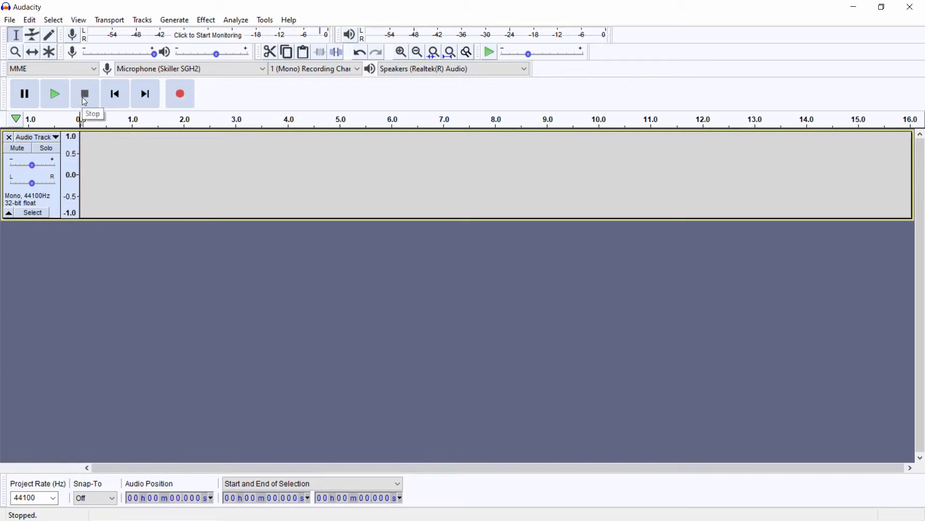
Record another test clip about 2.8 seconds long and clear it from the track.
click(180, 96)
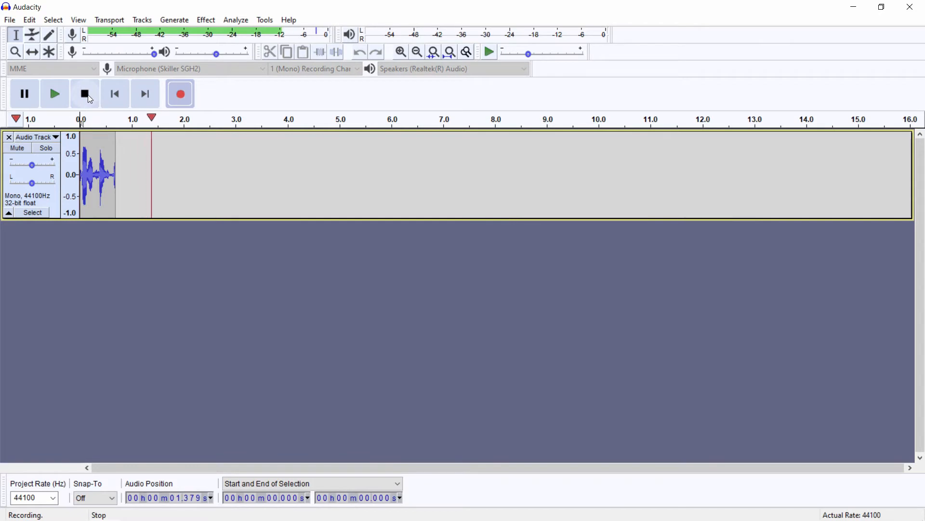
click(89, 98)
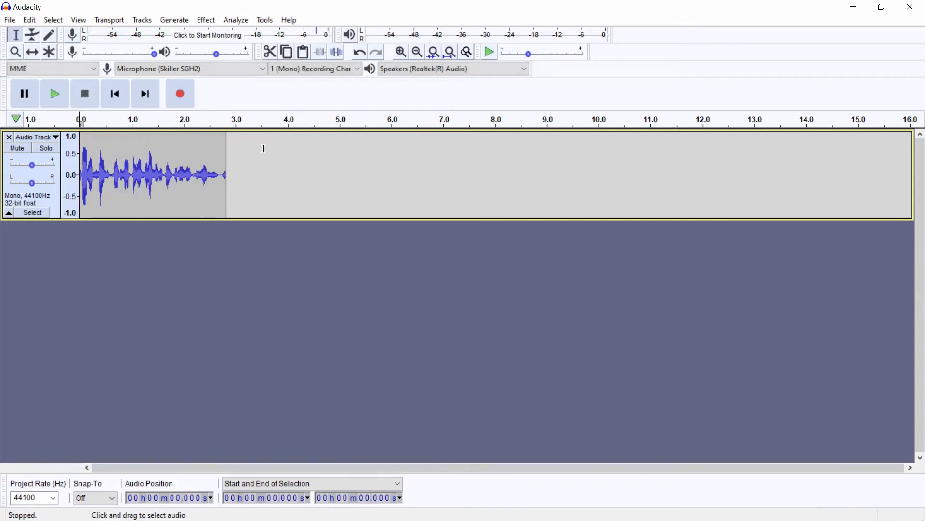
click(243, 165)
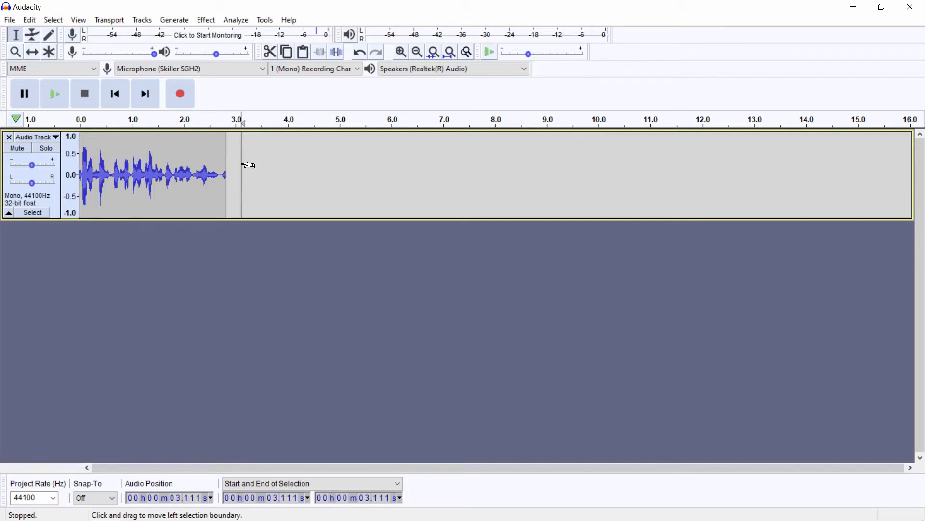
key(ctrl+a)
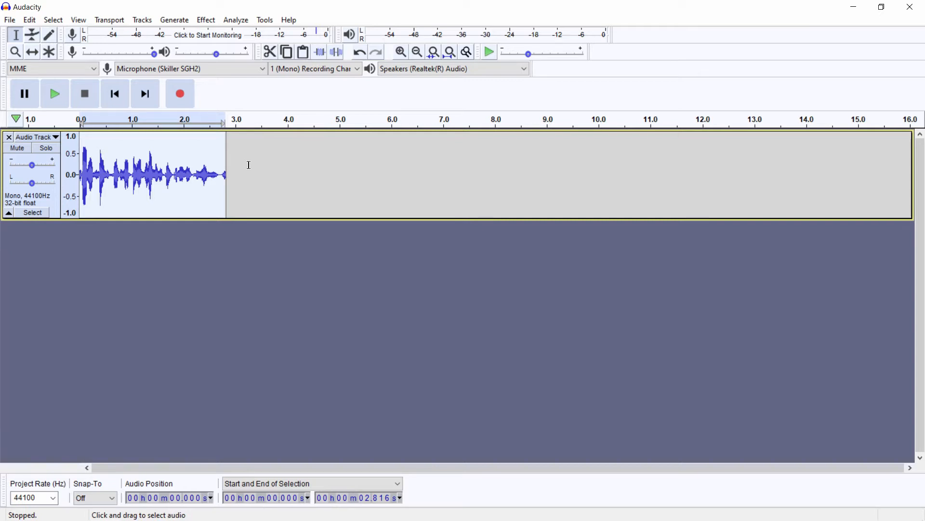
key(Delete)
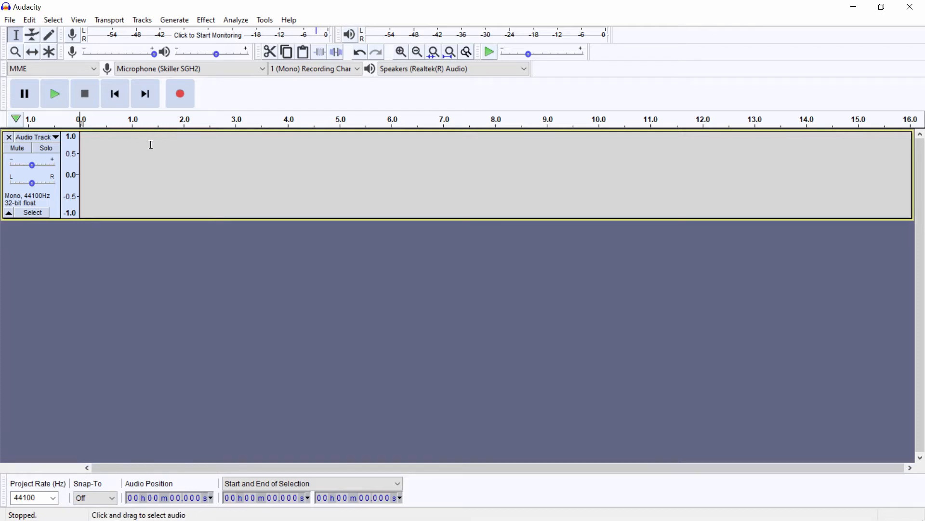
Record a third test clip about 2.2 seconds long and remove it from the track.
click(183, 96)
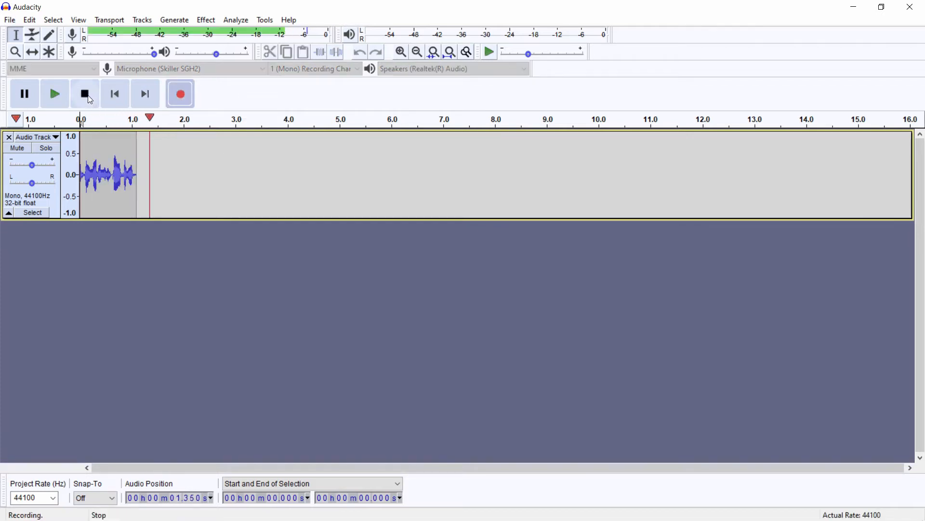
click(87, 96)
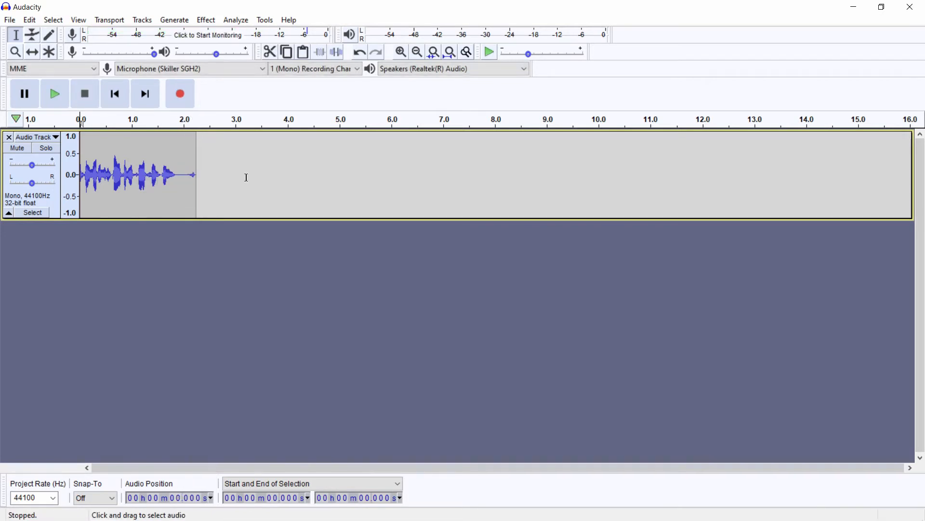
key(ctrl+a)
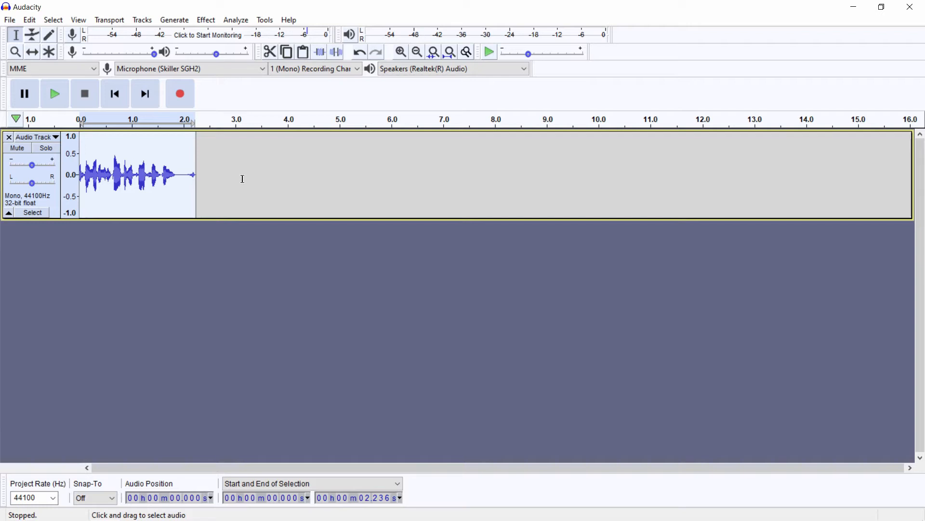
key(Delete)
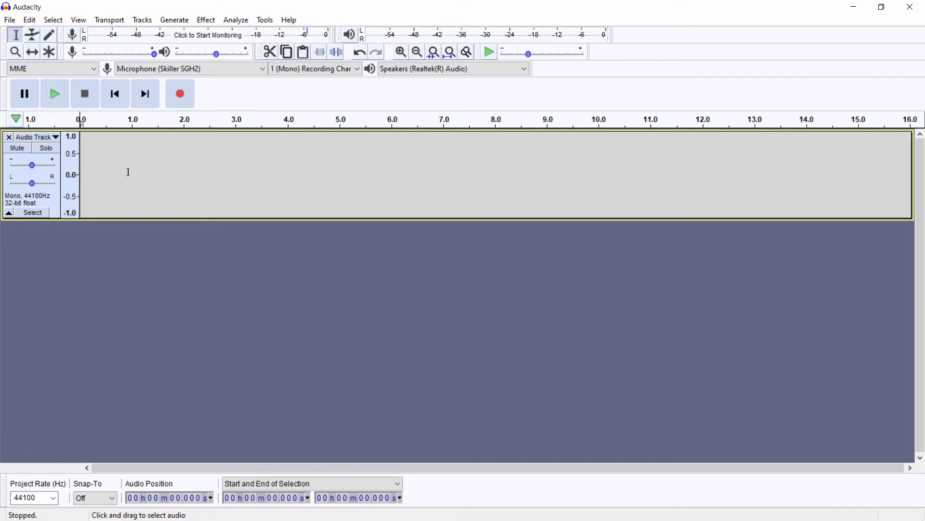
Start a new microphone recording on the empty audio track.
click(176, 99)
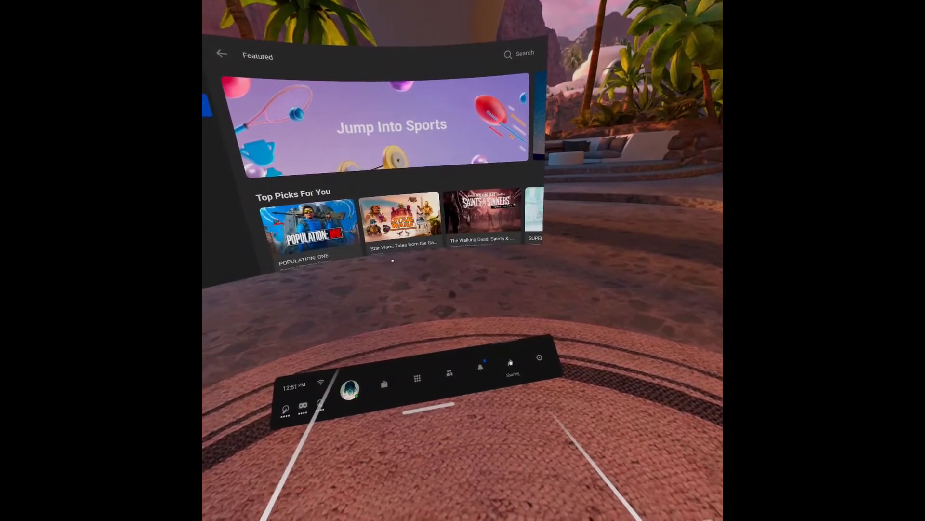
On the Quest 2 headset, bring up the Sharing options and launch Beat Saber from Apps.
click(508, 365)
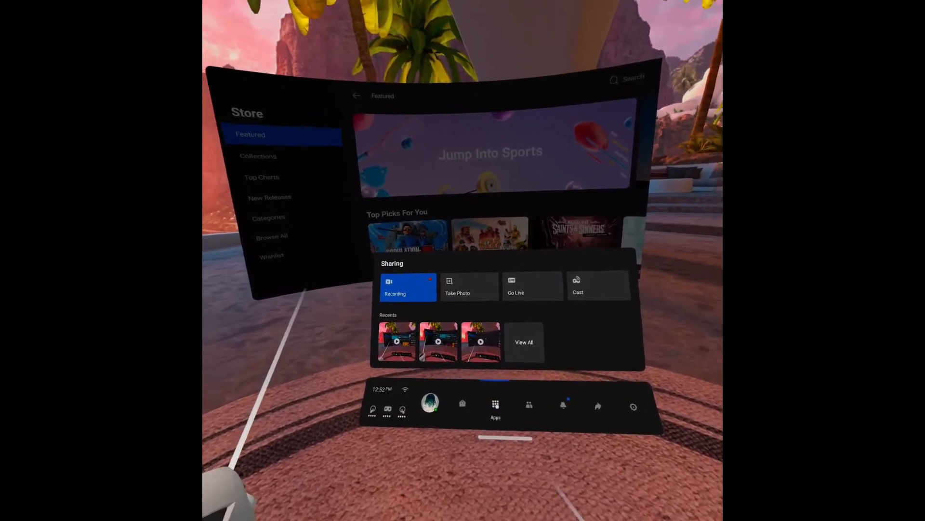
click(484, 383)
mouse_move(410, 321)
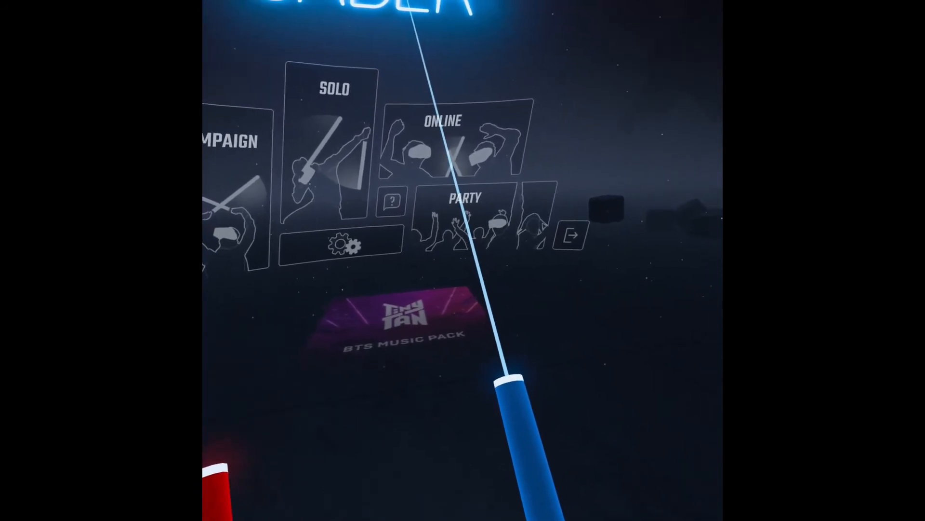
Leave Beat Saber and open the connected Quest 2 device in File Explorer.
key(super)
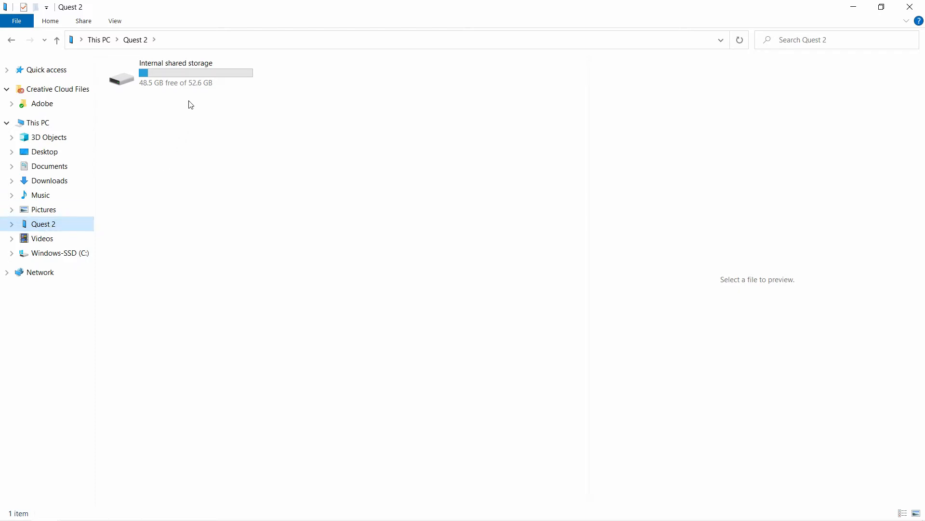
Open the VideoShots folder inside the Oculus folder of the Quest 2's internal shared storage.
double_click(204, 72)
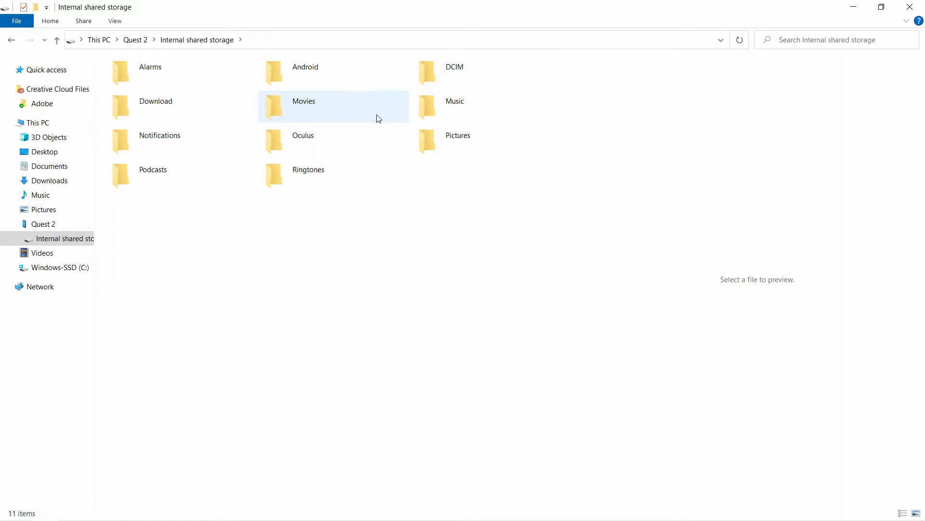
double_click(313, 141)
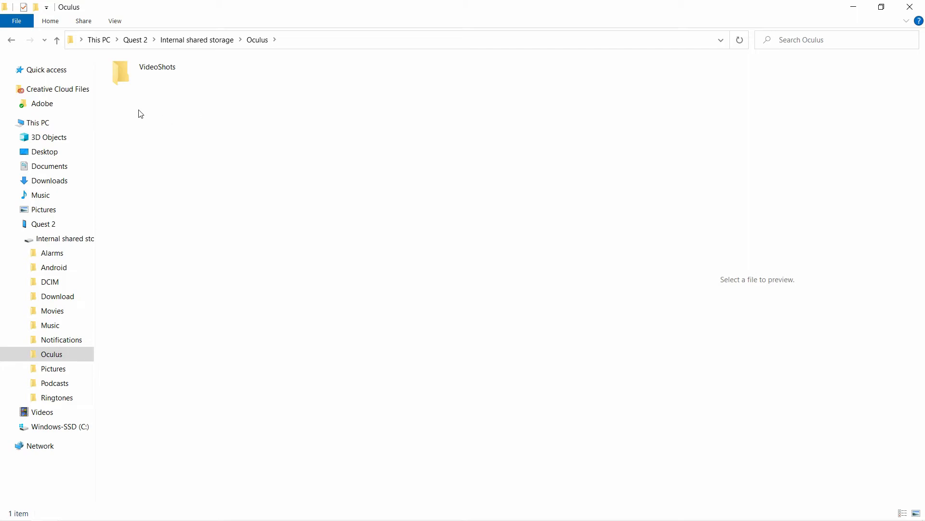
double_click(149, 73)
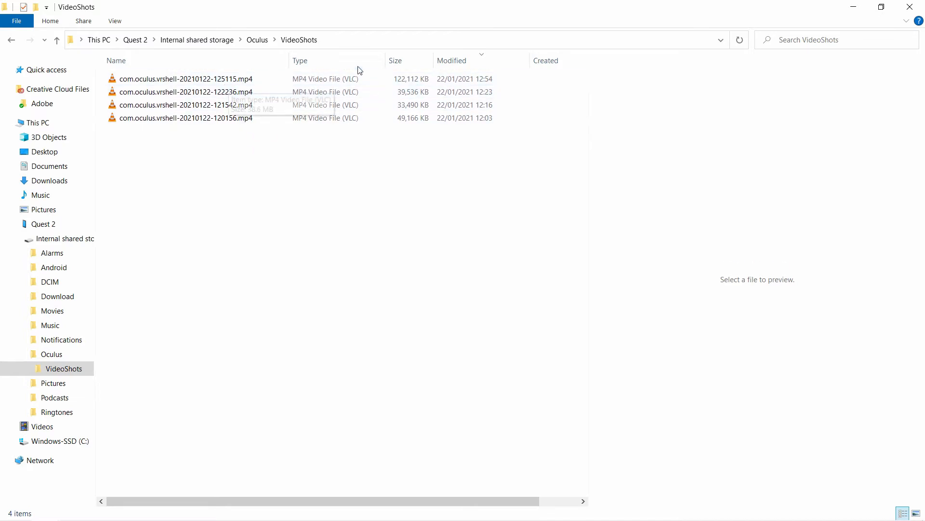
Show the recordings in the Details layout sorted by modified date, newest first, and select the two latest clips.
click(115, 21)
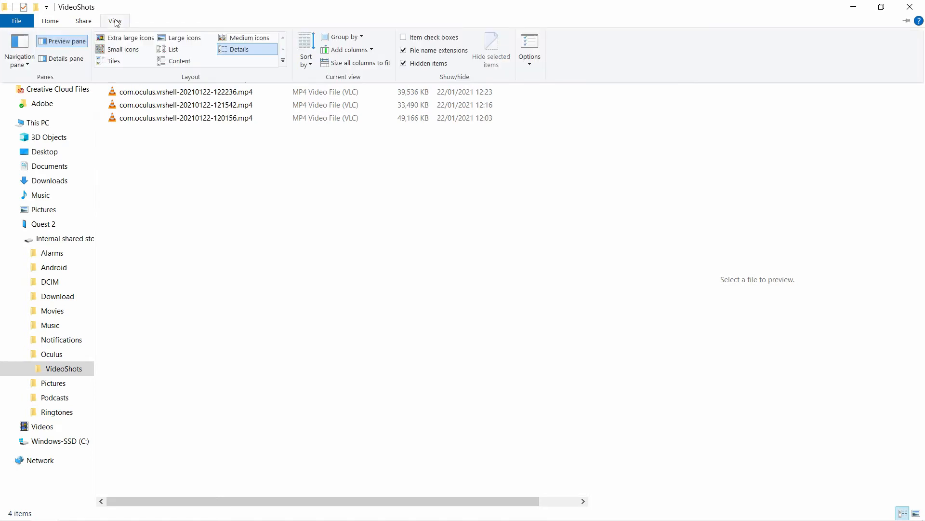
click(233, 51)
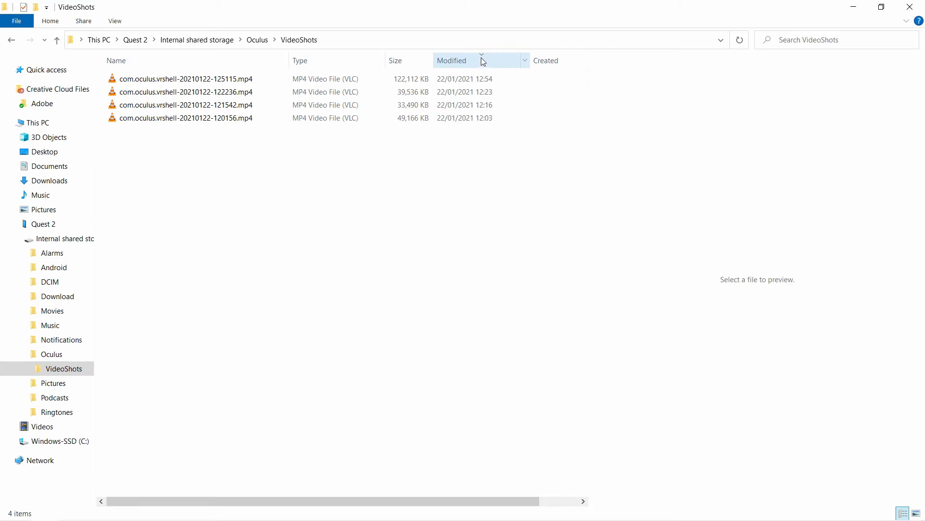
click(460, 62)
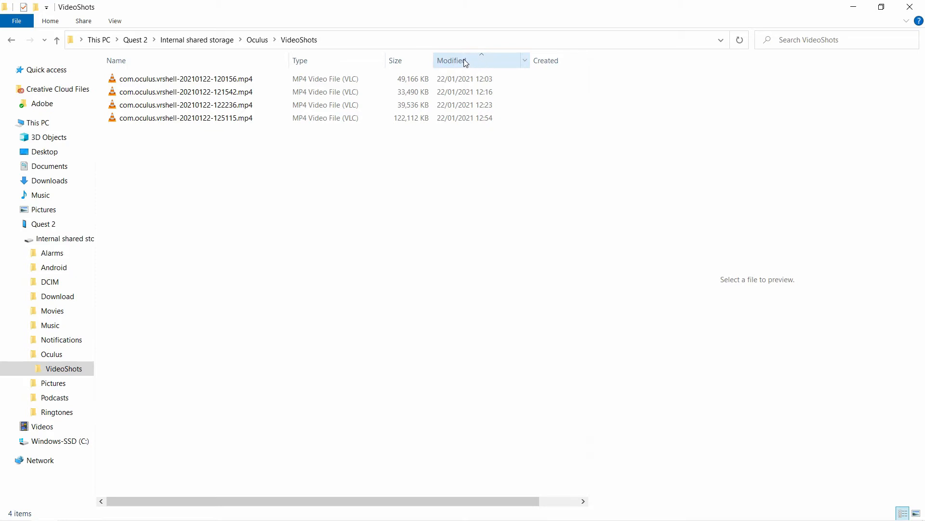
click(465, 60)
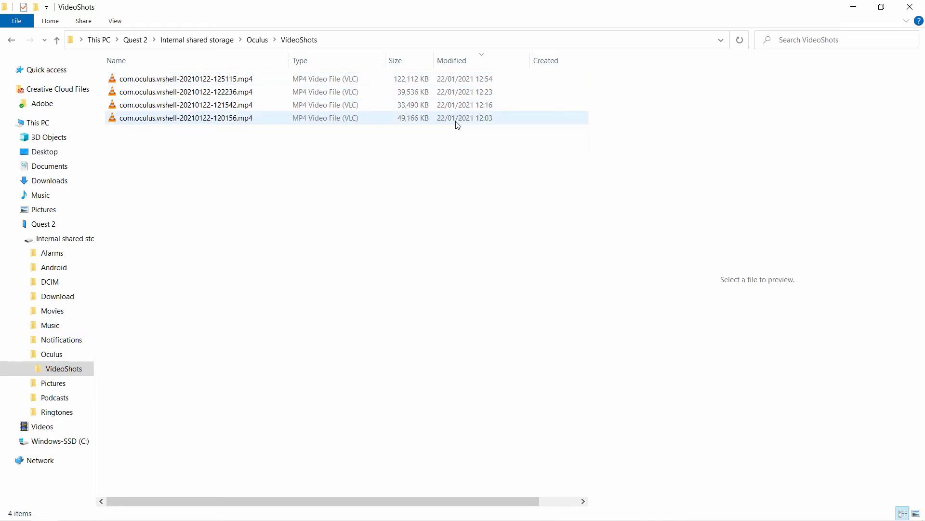
click(246, 82)
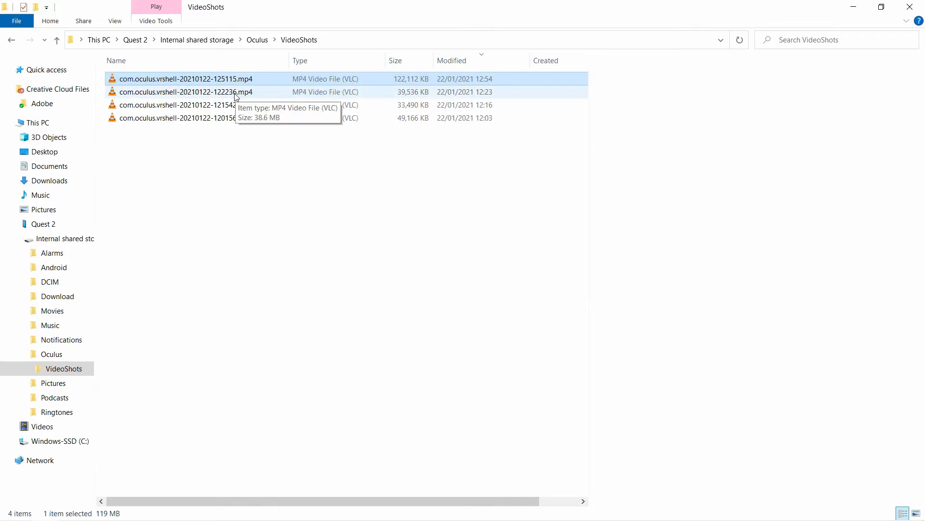
ctrl+click(236, 93)
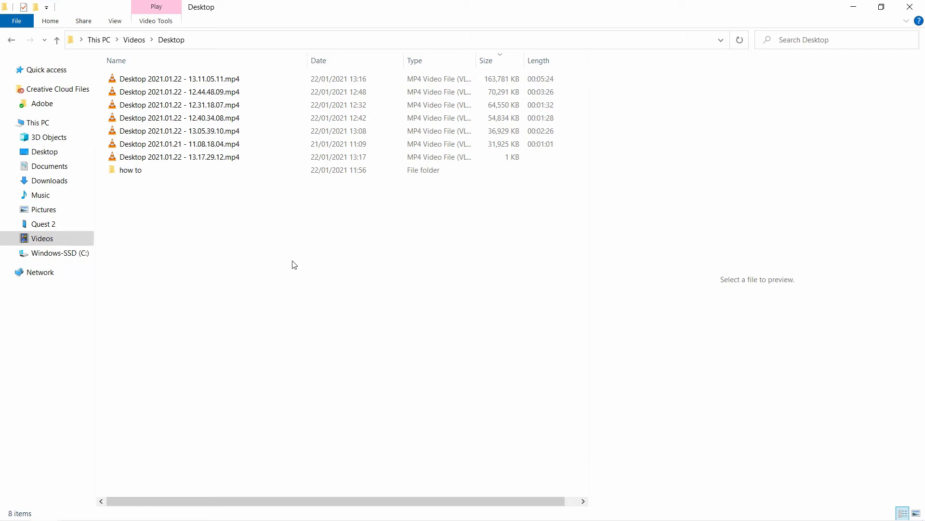
Switch to DaVinci Resolve, open Untitled Project and go to the Edit page.
mouse_move(687, 518)
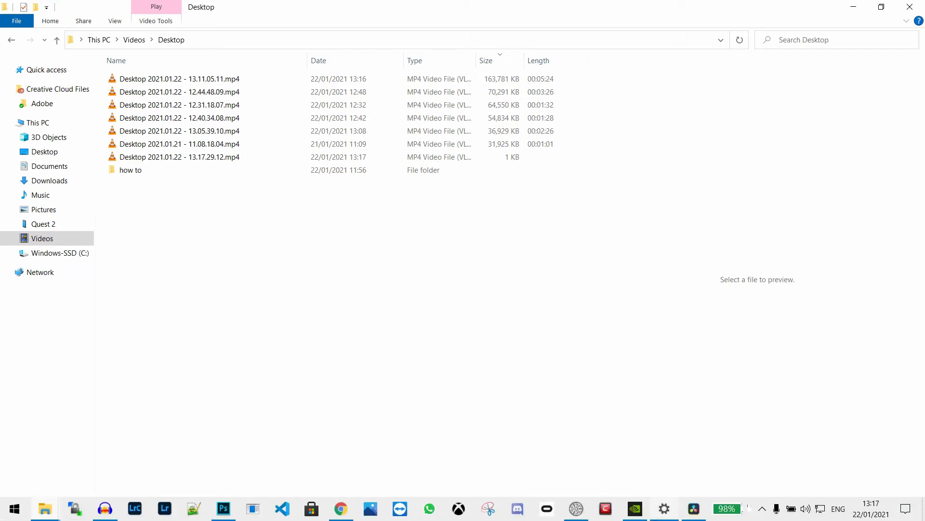
click(693, 511)
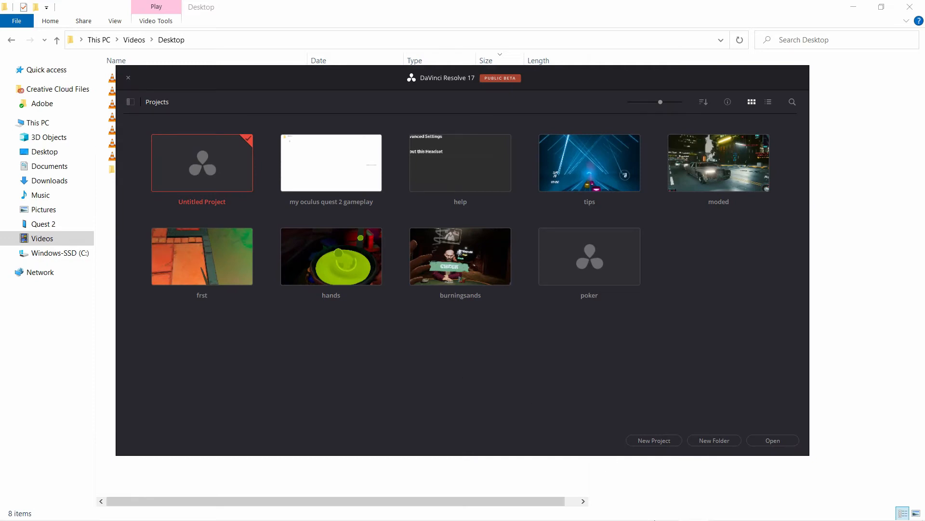
mouse_move(694, 511)
double_click(205, 158)
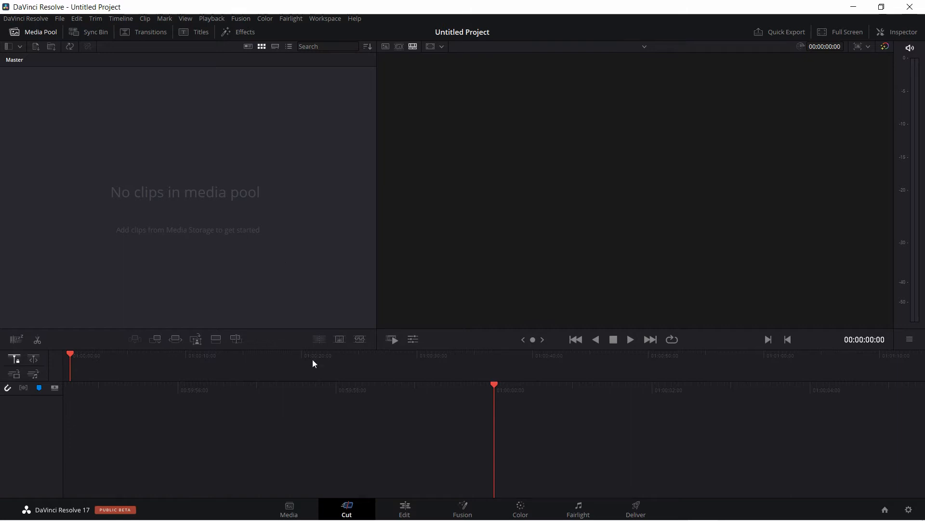
click(406, 510)
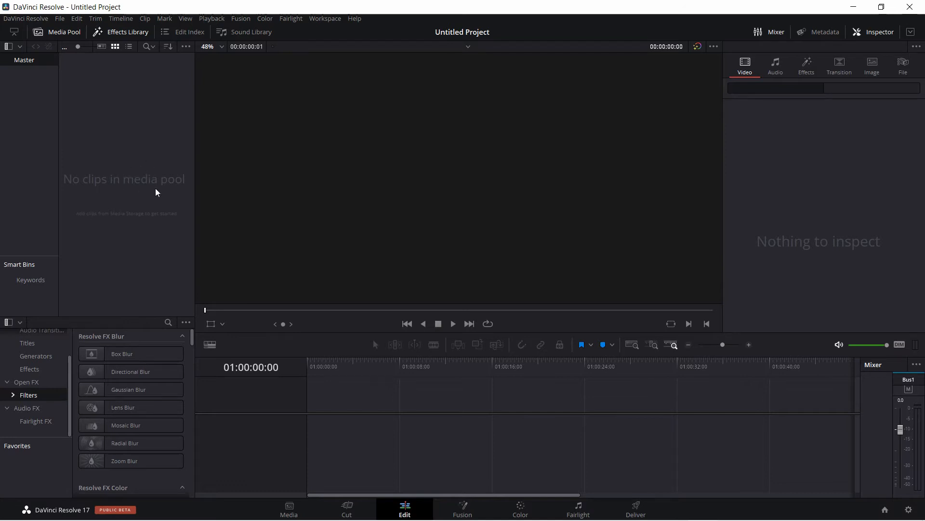
Import game video recording.mp4 and game audio recording.mp3 from the how to folder into the media pool.
right_click(119, 159)
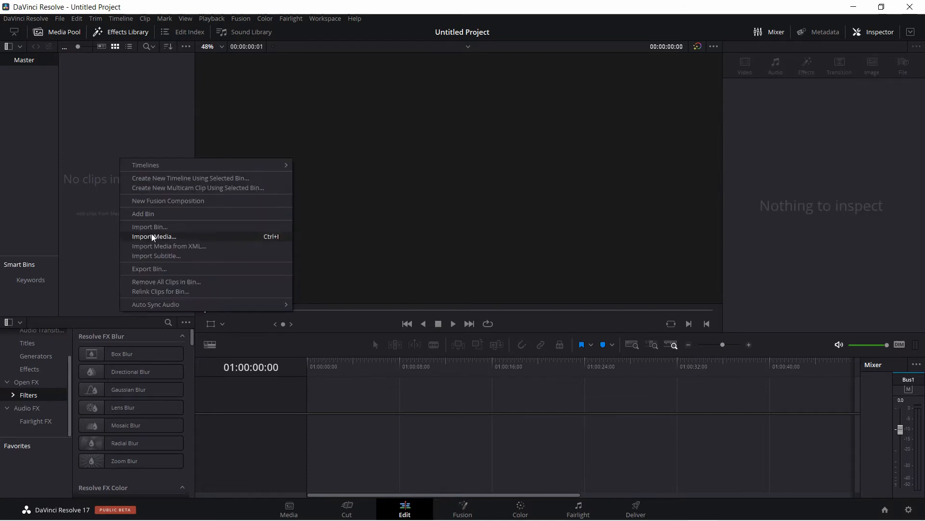
click(175, 238)
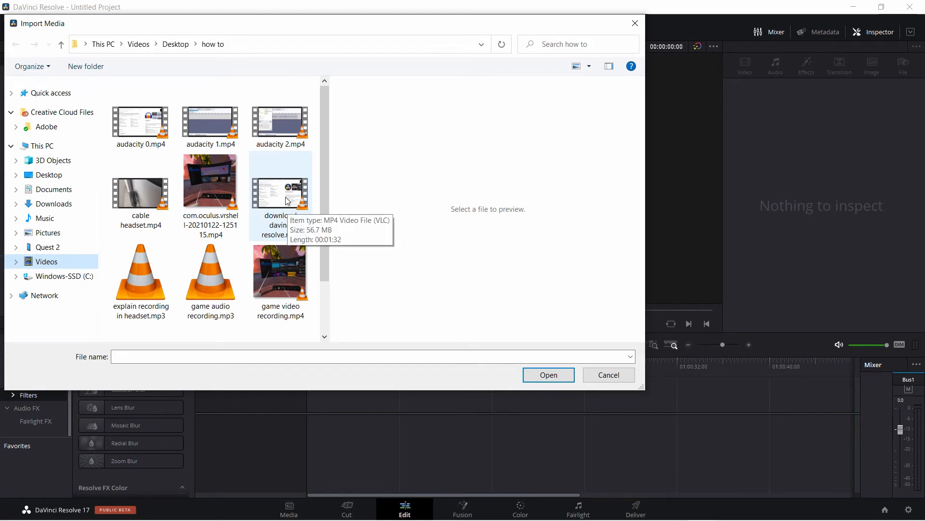
click(277, 273)
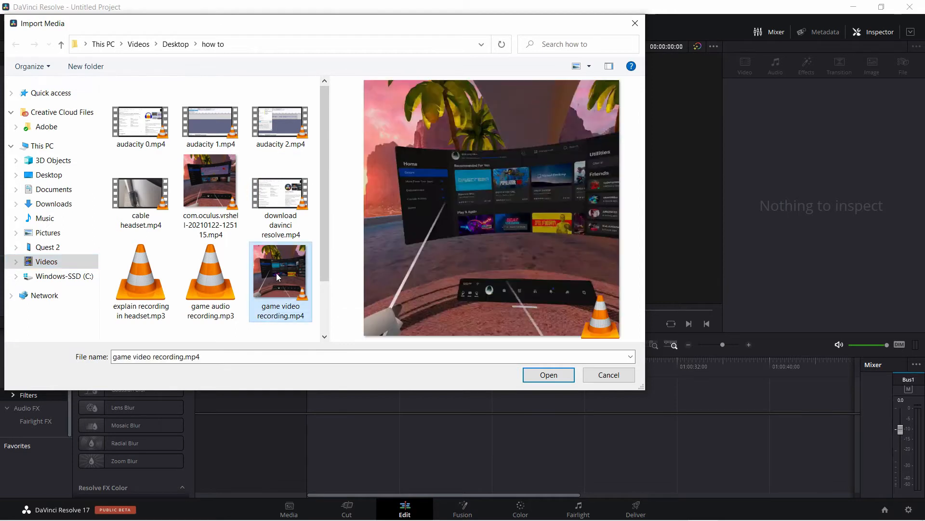
ctrl+click(223, 271)
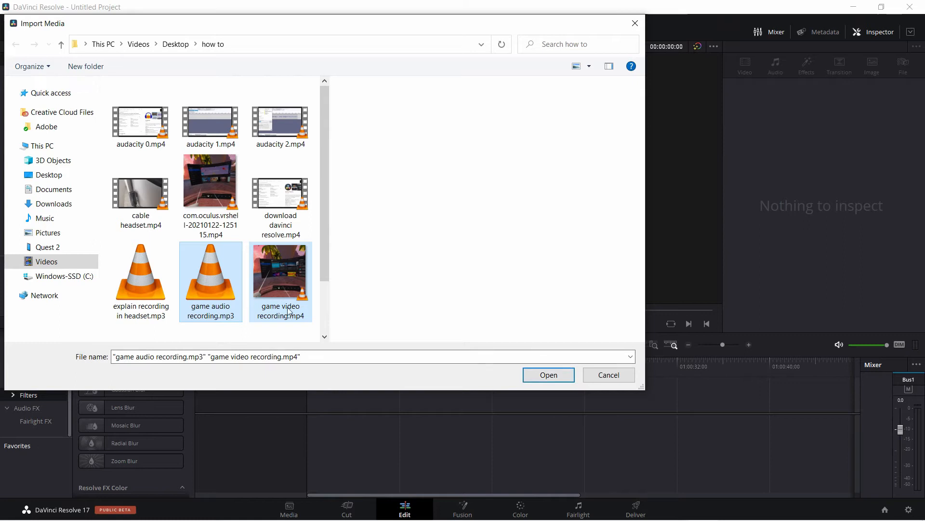
click(545, 375)
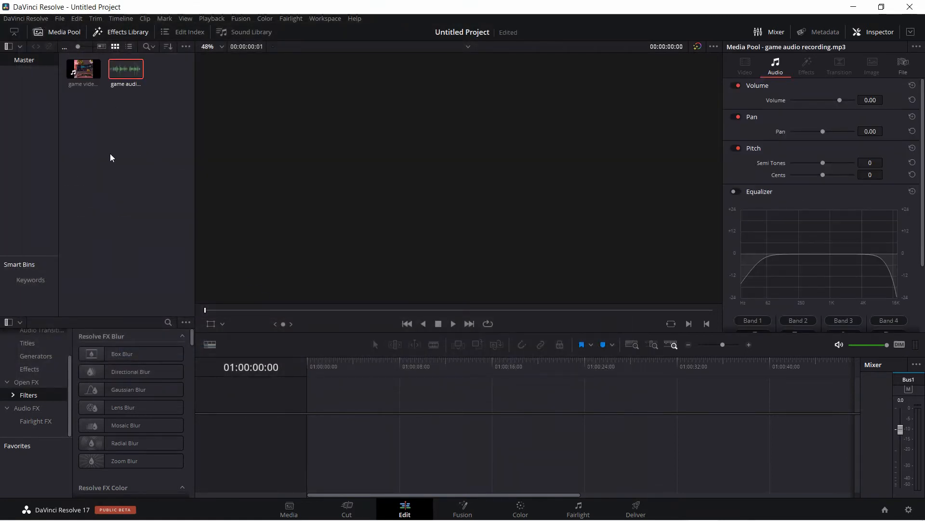
click(117, 118)
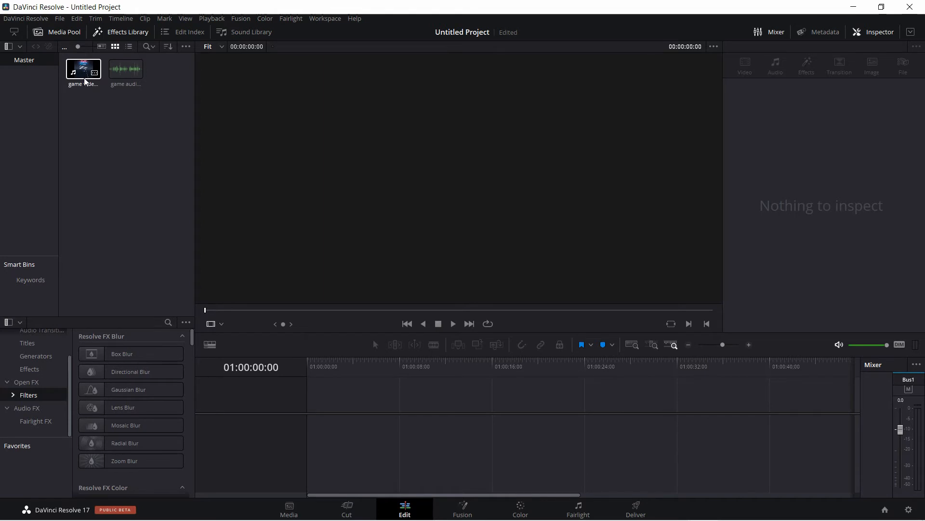
Place game video recording.mp4 at the start of a new timeline and scrub the playhead to 01:00:16:19.
drag(83, 77, 330, 429)
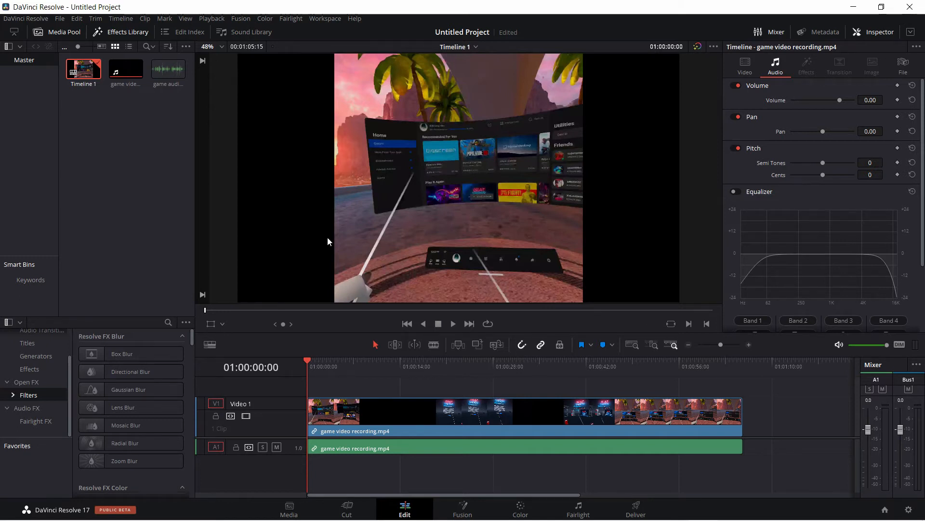
click(131, 105)
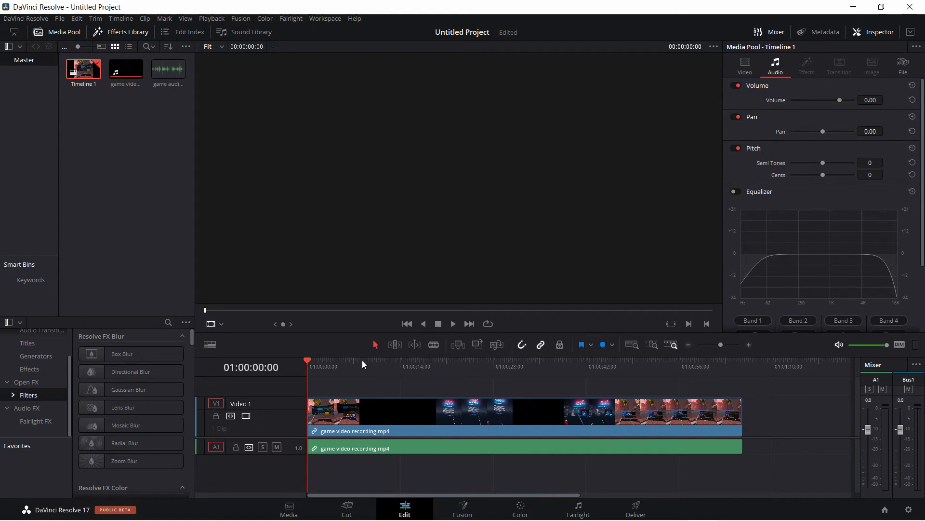
drag(360, 362, 368, 363)
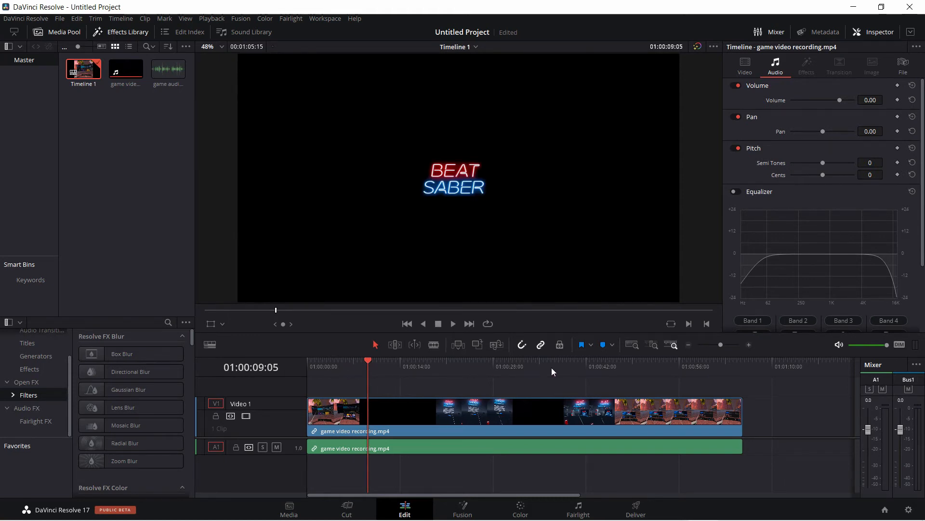
drag(364, 365, 418, 365)
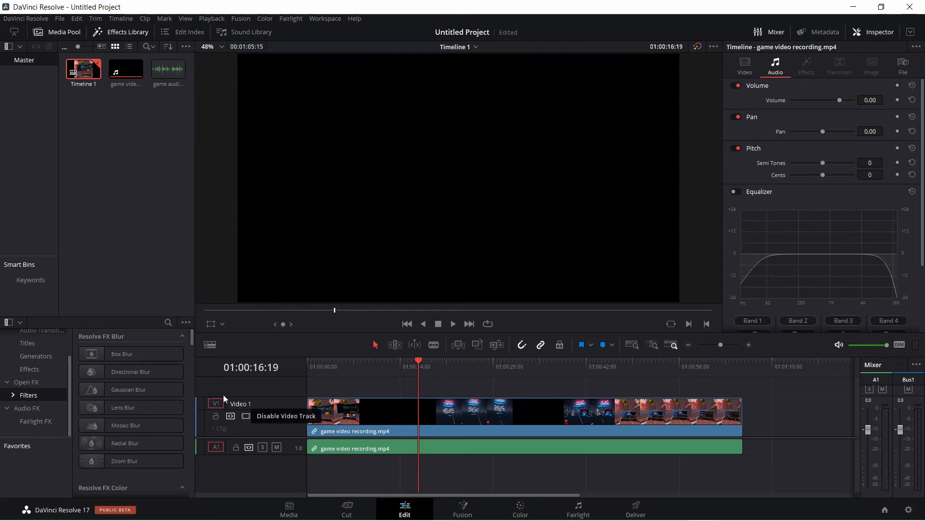
Place game audio recording.mp3 on a second audio track, aligned with the start of the gameplay video.
click(126, 72)
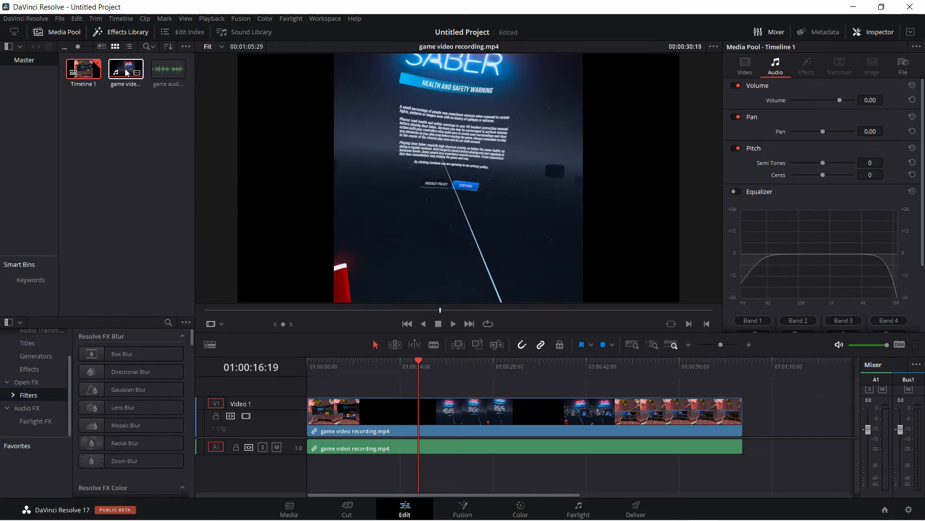
click(166, 72)
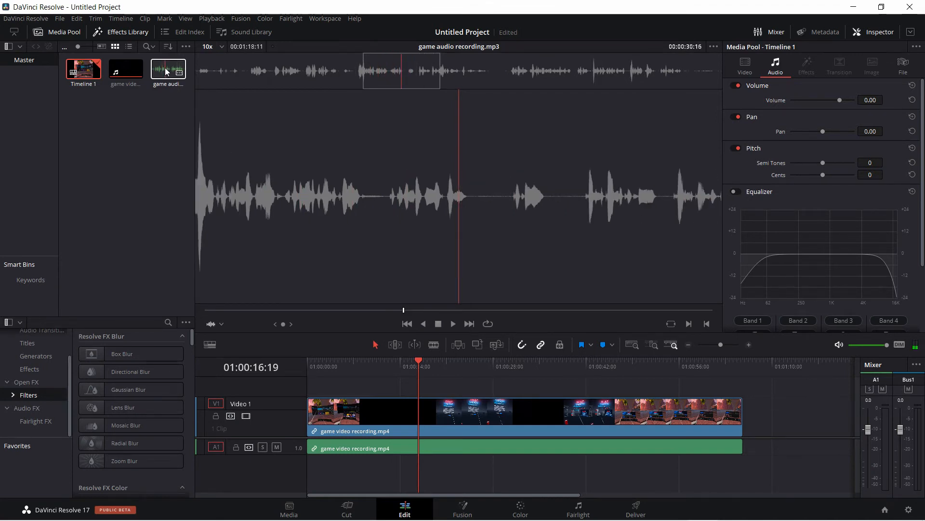
drag(166, 68, 332, 482)
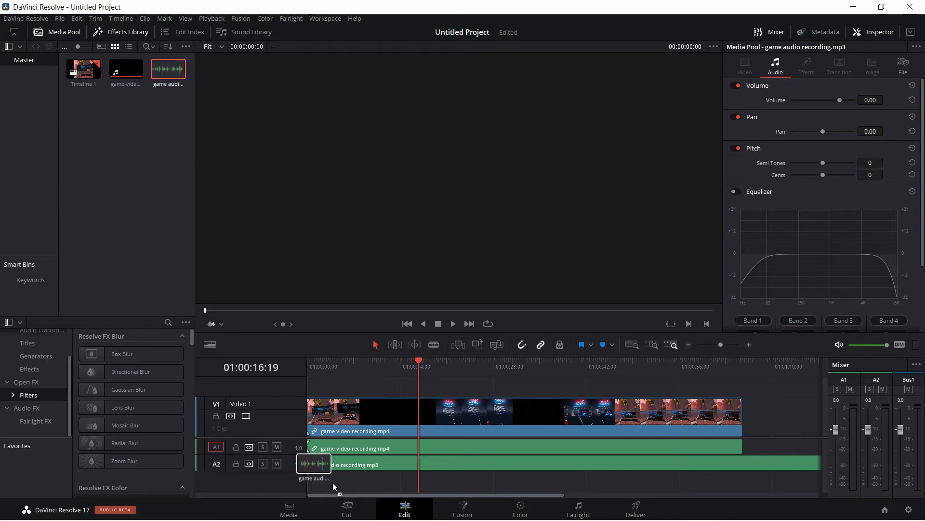
drag(332, 482, 314, 468)
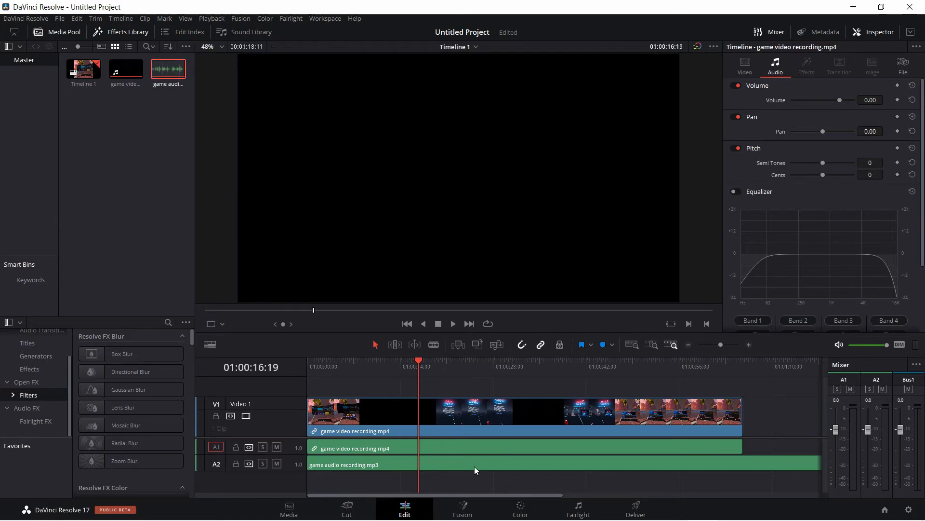
Compare the clips' lengths and play the Beat Saber loading section to check how the microphone audio lines up with the video.
drag(504, 494, 514, 495)
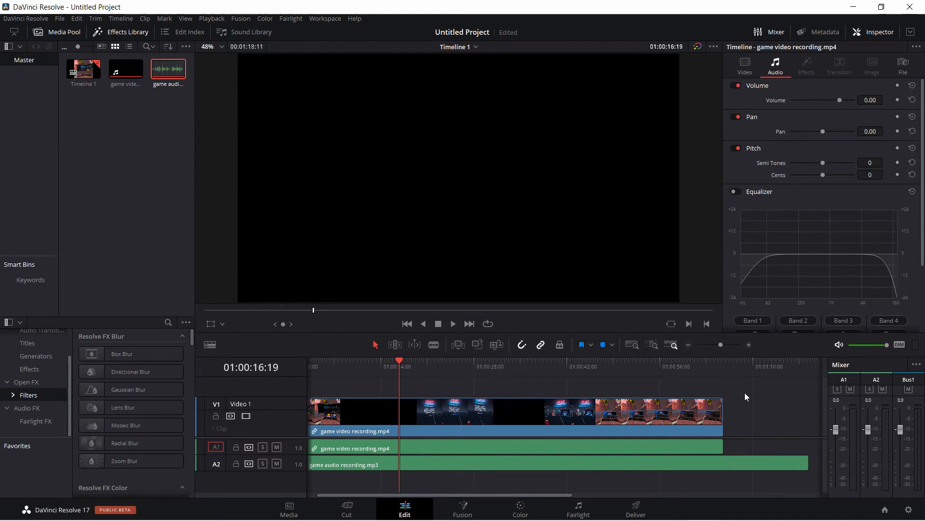
drag(421, 494, 389, 495)
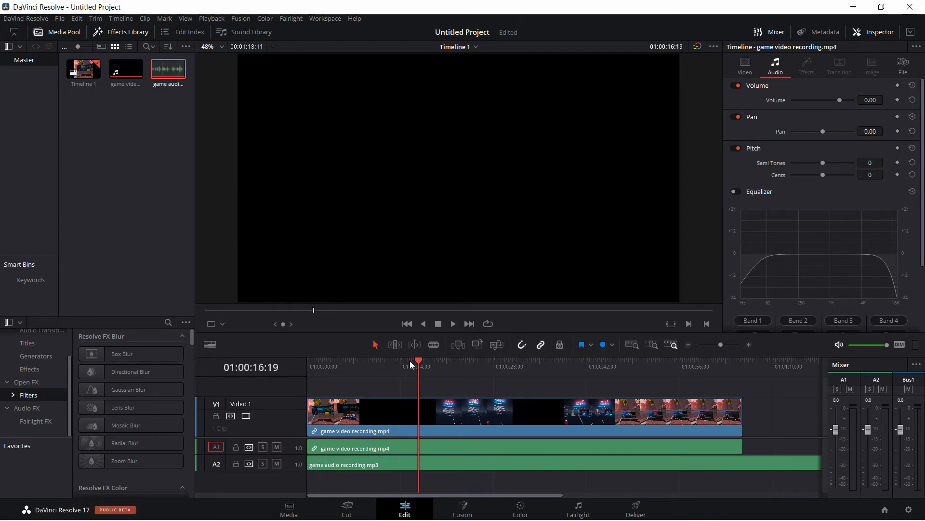
drag(414, 360, 342, 362)
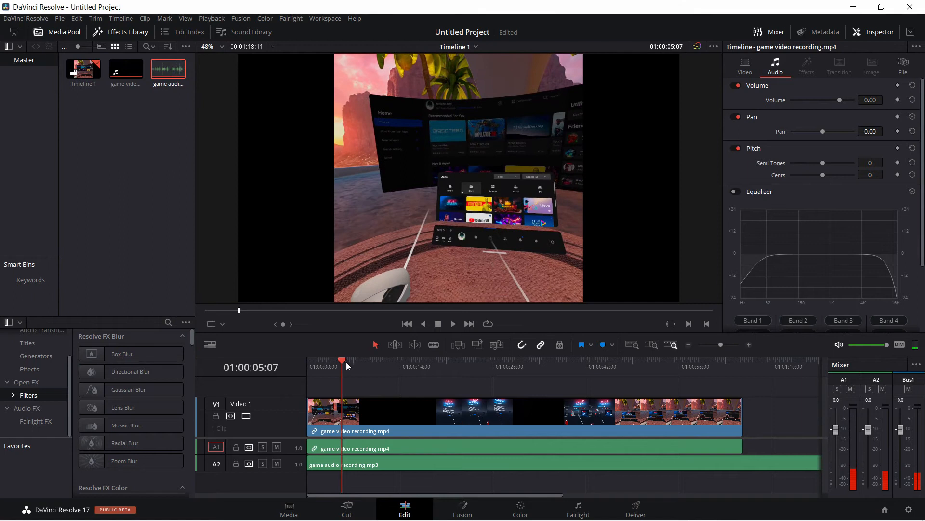
click(453, 323)
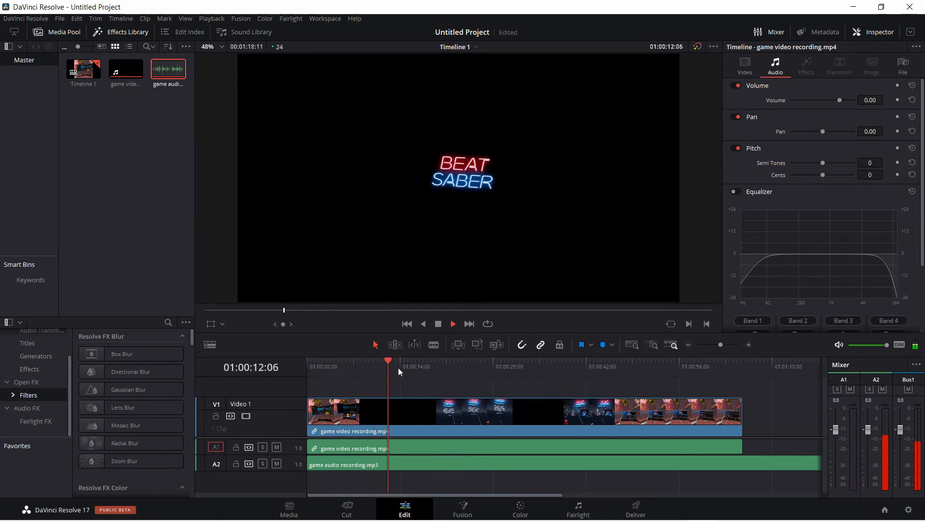
click(438, 325)
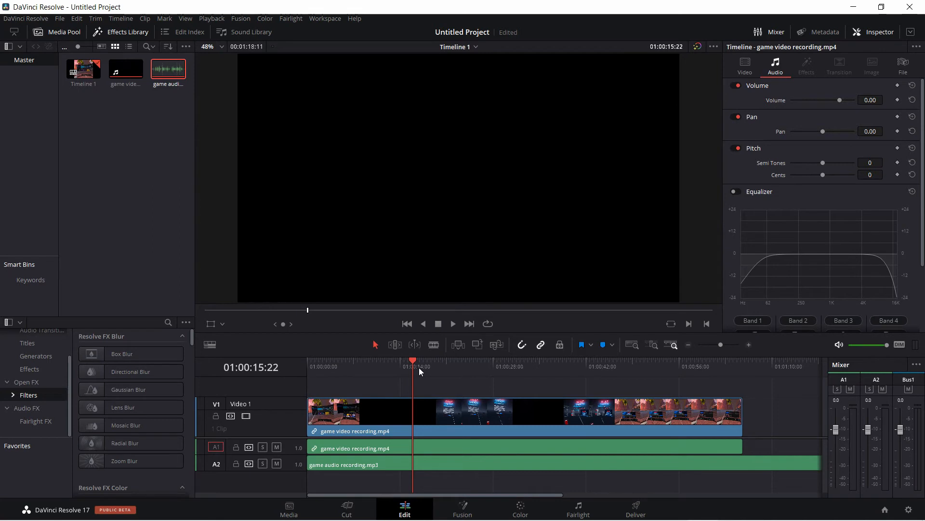
drag(418, 367, 393, 374)
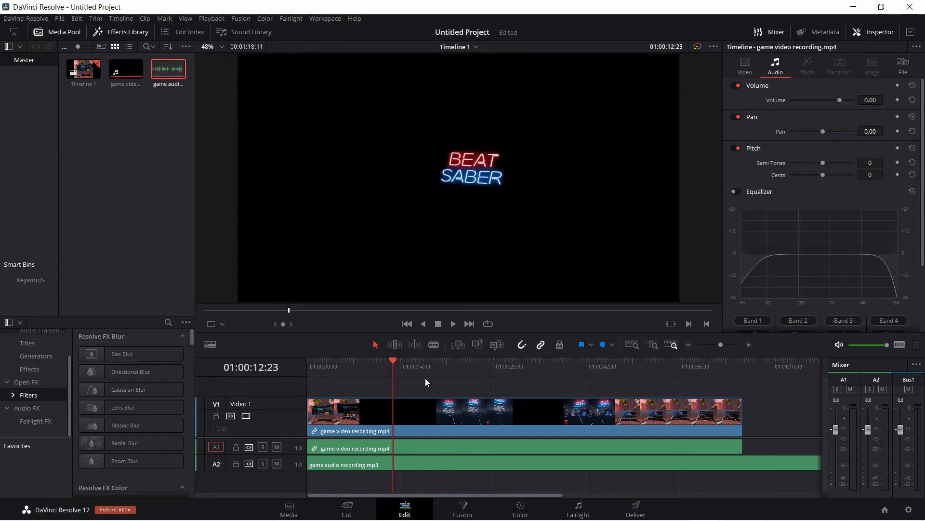
click(453, 323)
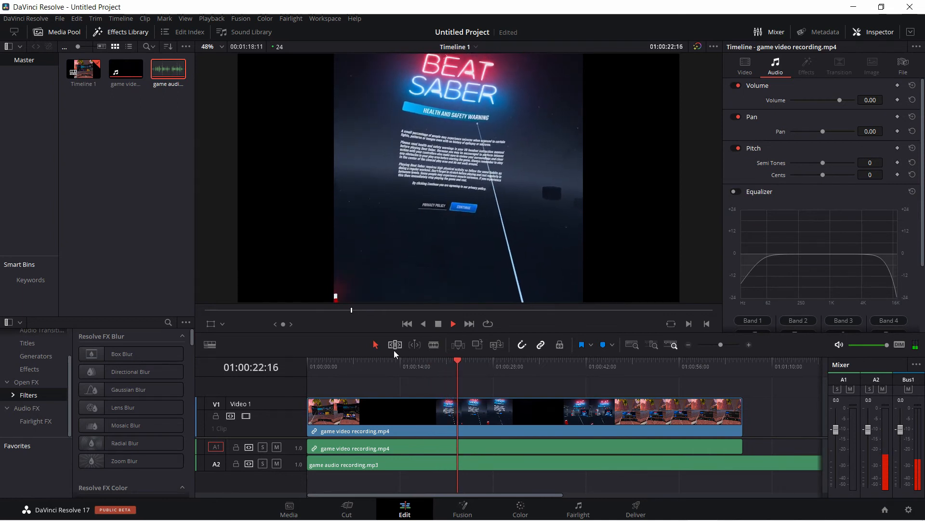
click(439, 323)
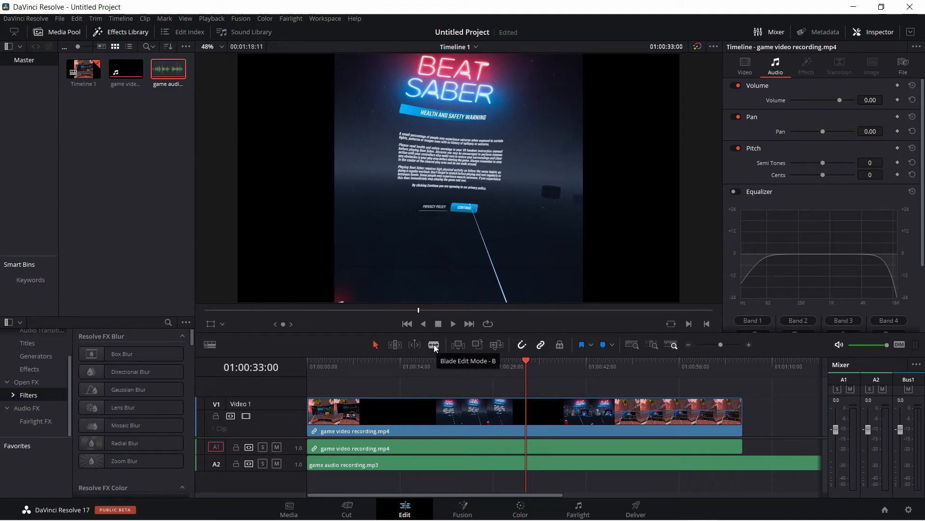
Replay the Beat Saber warning section around 01:00:32 and place the playhead at 01:00:31:21 as the microphone audio's cut point.
drag(525, 362, 517, 362)
click(453, 323)
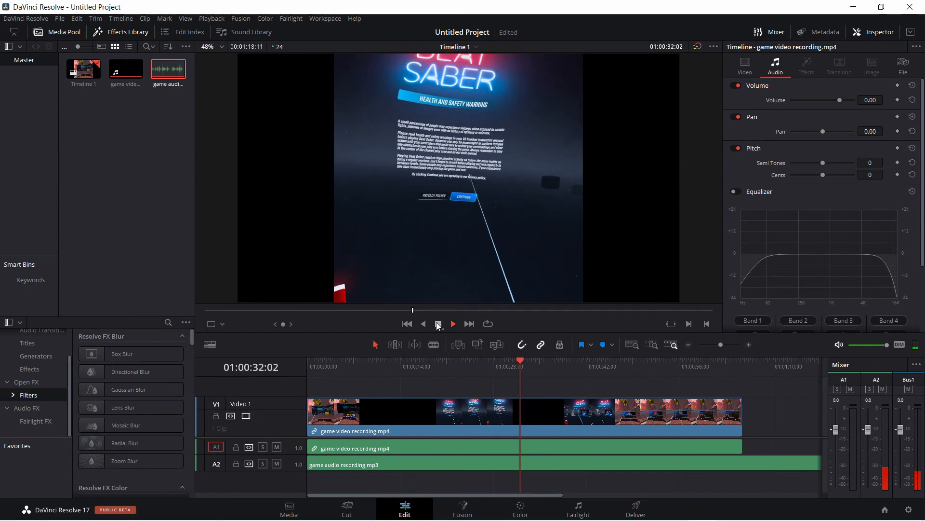
click(453, 323)
drag(522, 361, 520, 361)
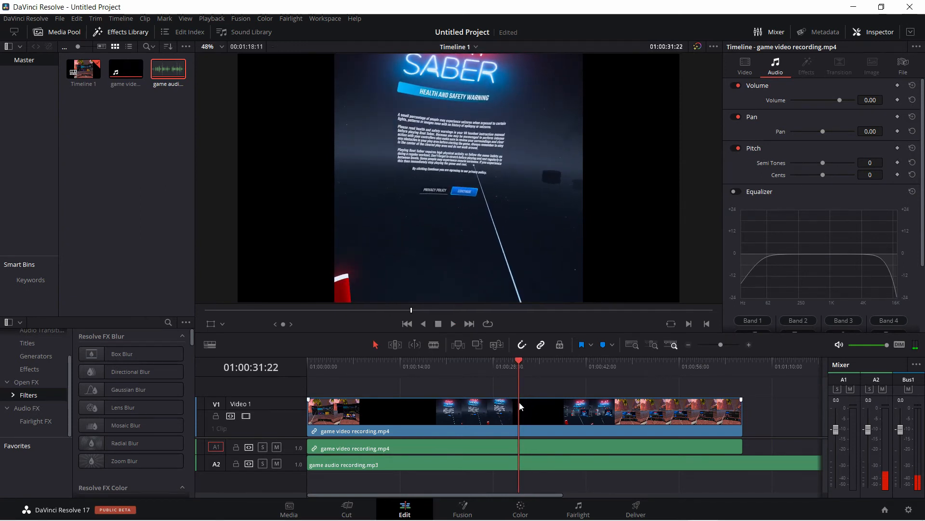
click(452, 322)
click(442, 323)
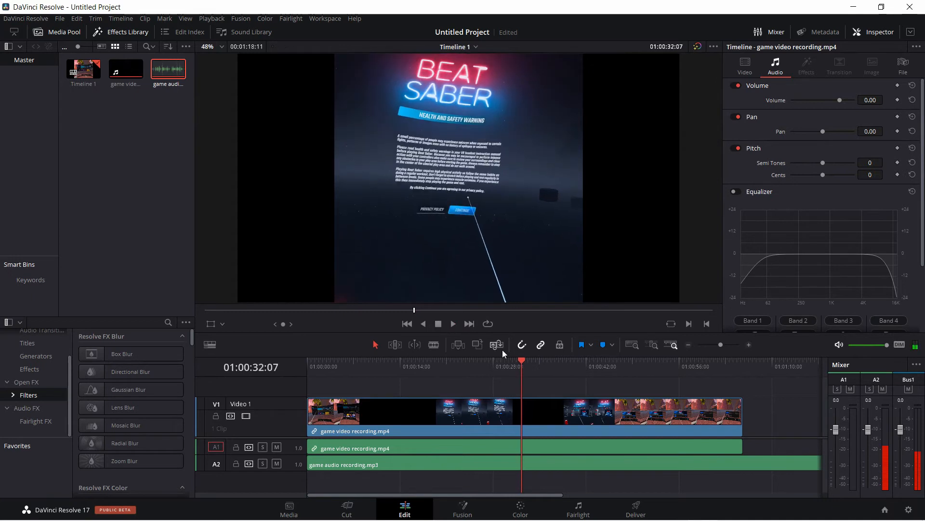
drag(519, 360, 519, 361)
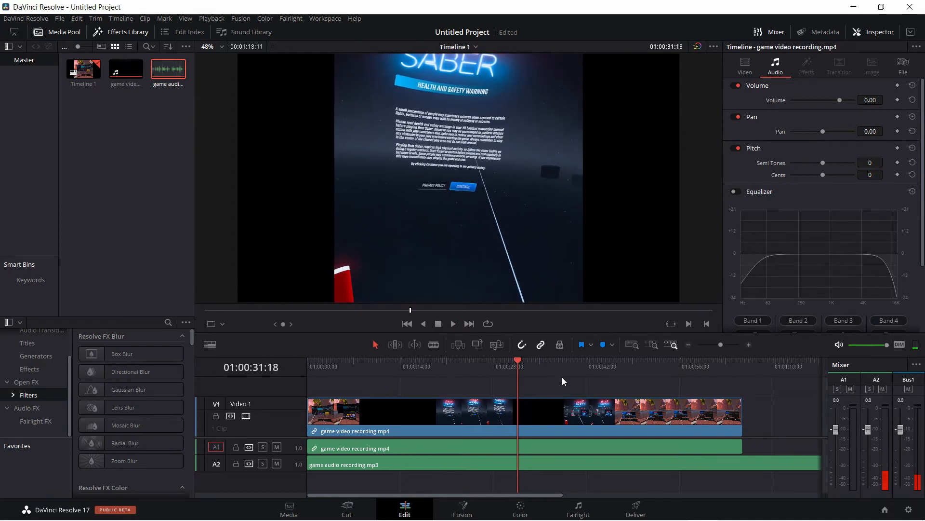
click(521, 459)
key(space)
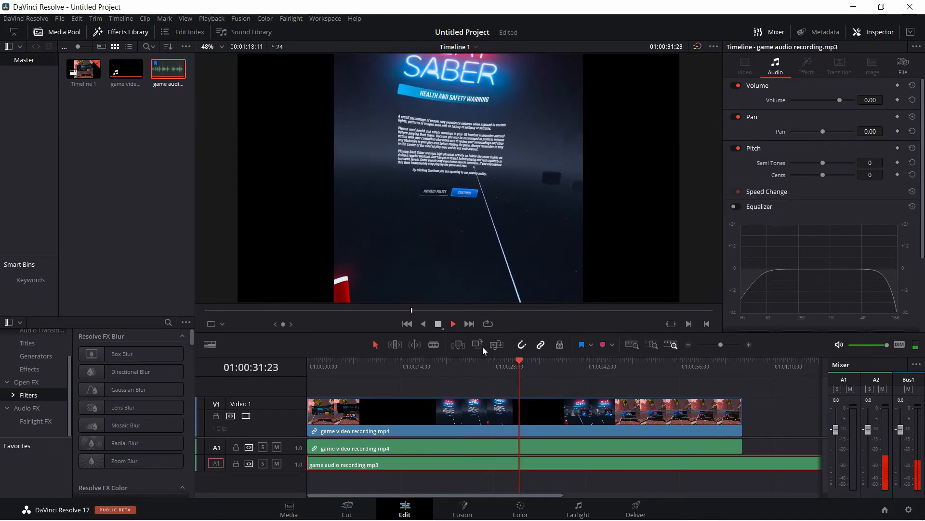
click(511, 361)
click(439, 324)
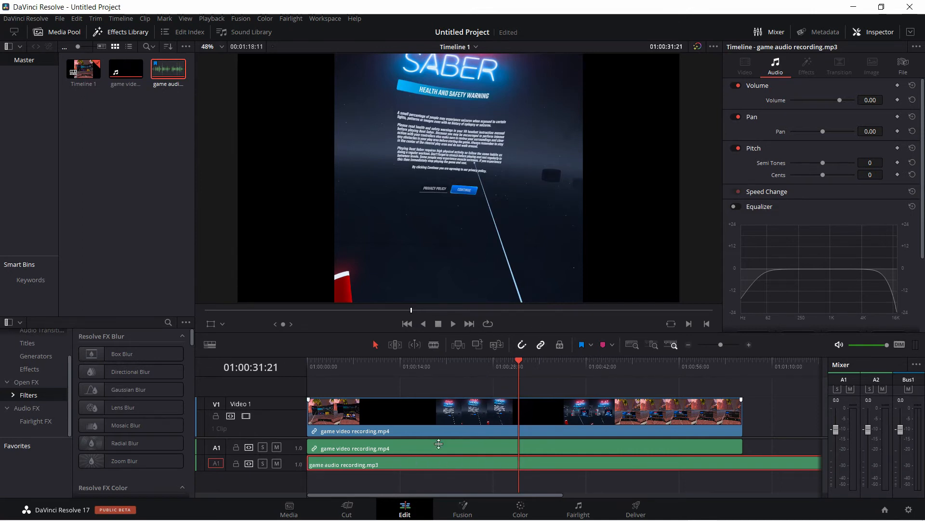
Split game audio recording.mp3 at 01:00:31:21 and delete the portion before the cut.
click(432, 346)
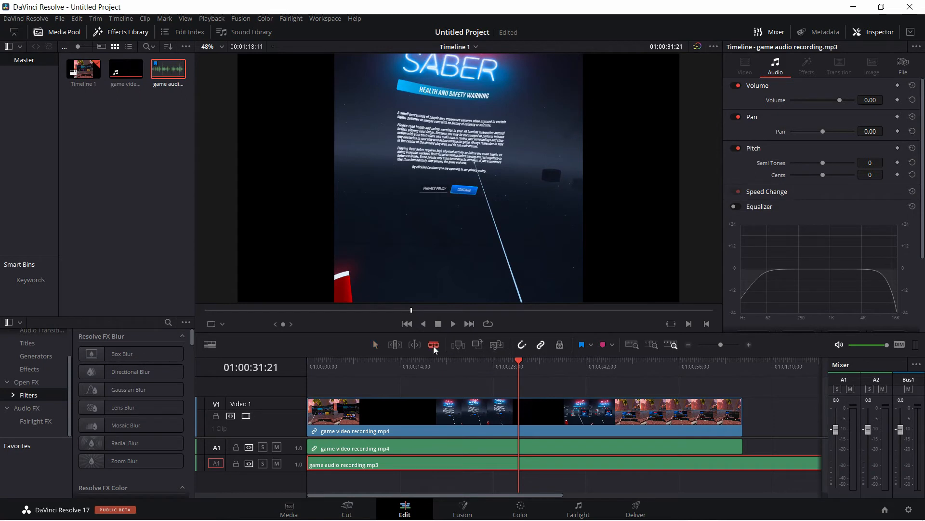
click(523, 465)
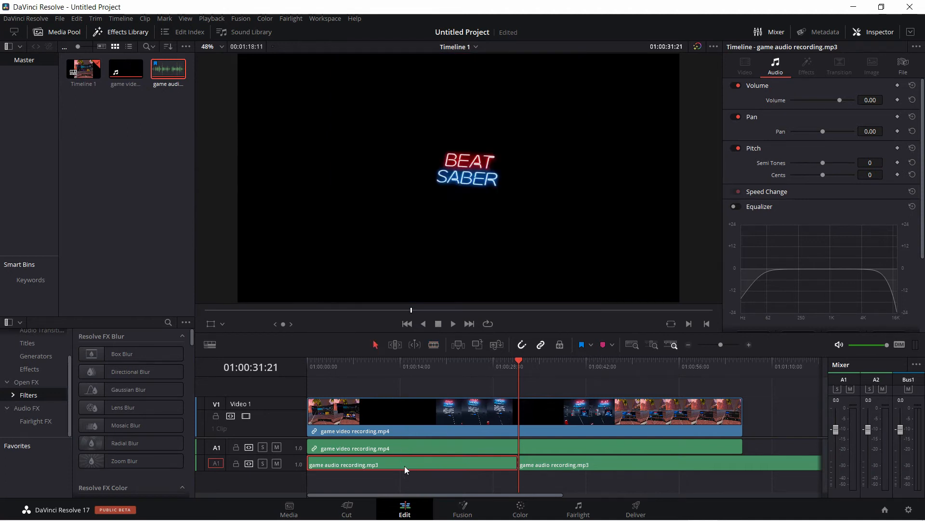
key(BackSpace)
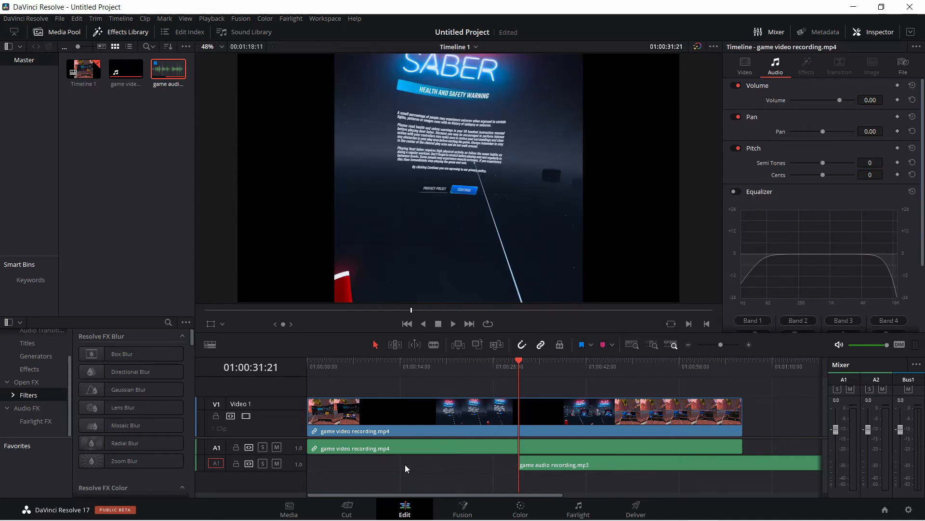
Play from the start of the trimmed microphone clip into the Beat Saber menu to compare its timing with the gameplay.
drag(721, 344, 723, 343)
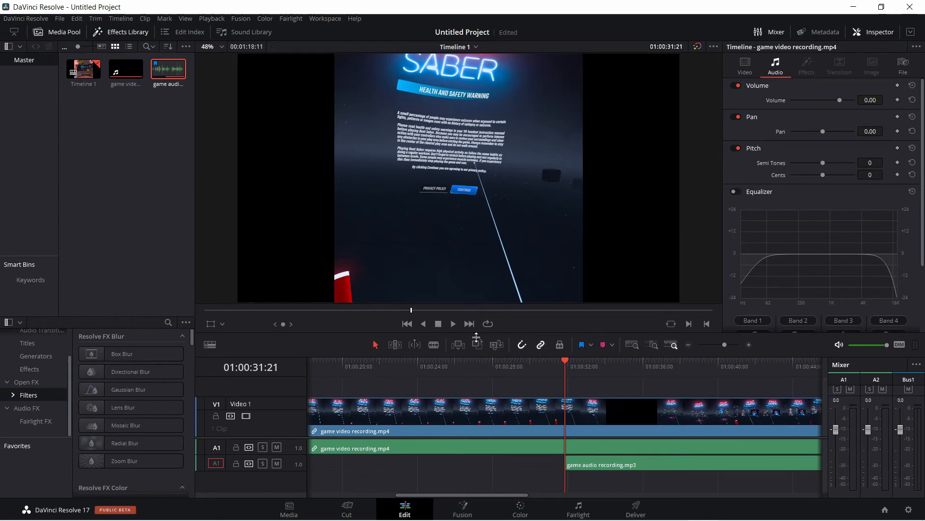
click(454, 326)
click(440, 323)
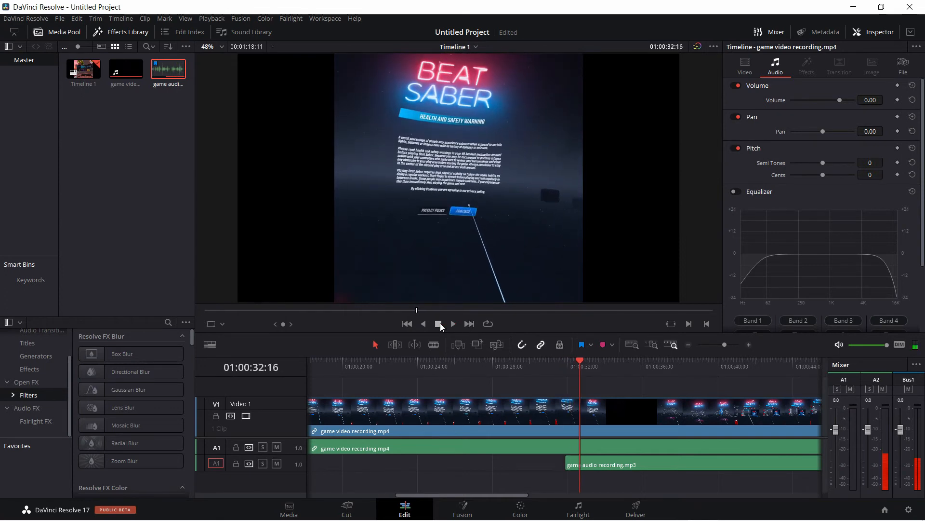
mouse_move(577, 364)
mouse_down()
mouse_move(540, 366)
mouse_move(620, 370)
mouse_move(537, 372)
mouse_move(571, 374)
mouse_up()
click(453, 324)
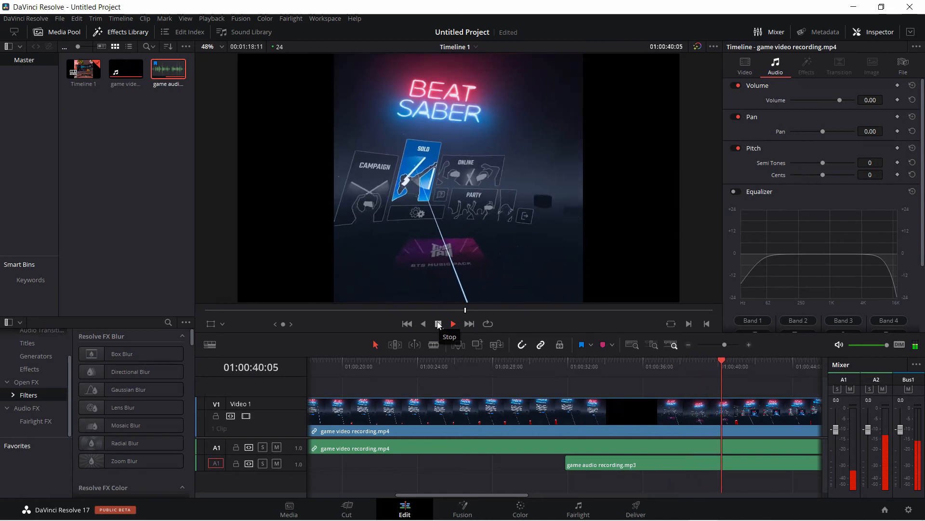
click(438, 324)
Play the gameplay ahead of the microphone clip, from 01:00:26:22 and again from 01:00:16:14, to find the matching moment.
drag(544, 360, 718, 344)
drag(395, 371, 403, 370)
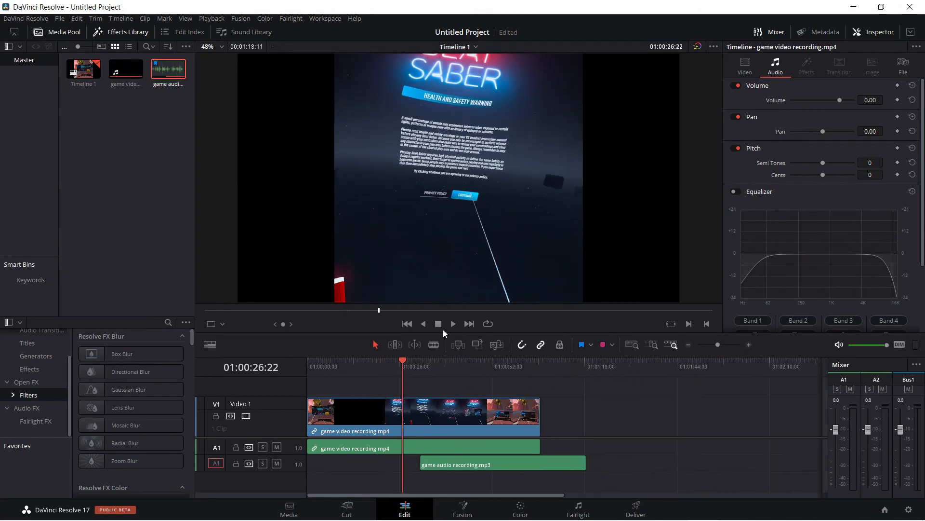
click(452, 323)
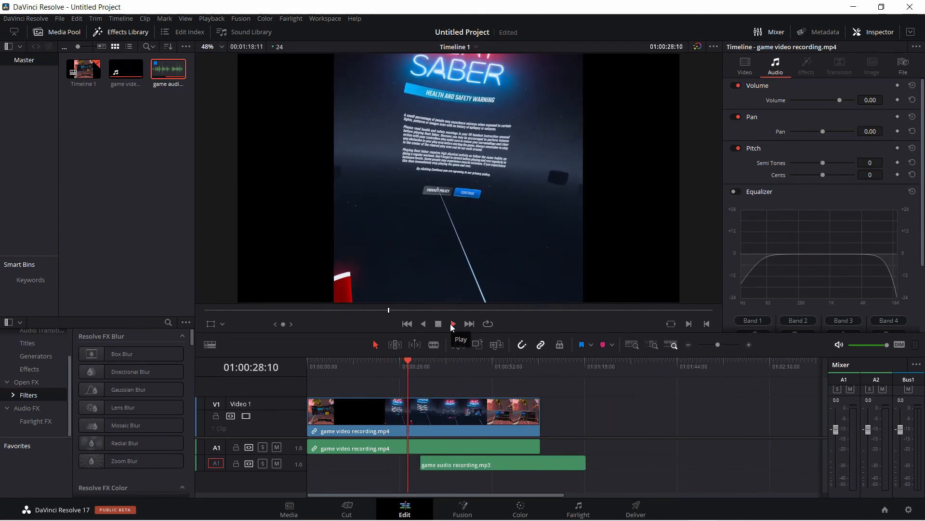
click(453, 324)
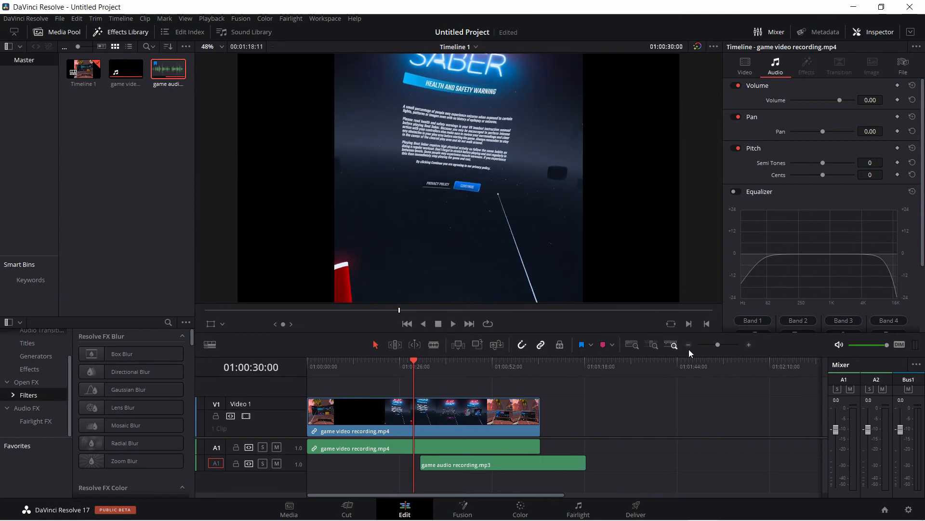
drag(716, 344, 720, 344)
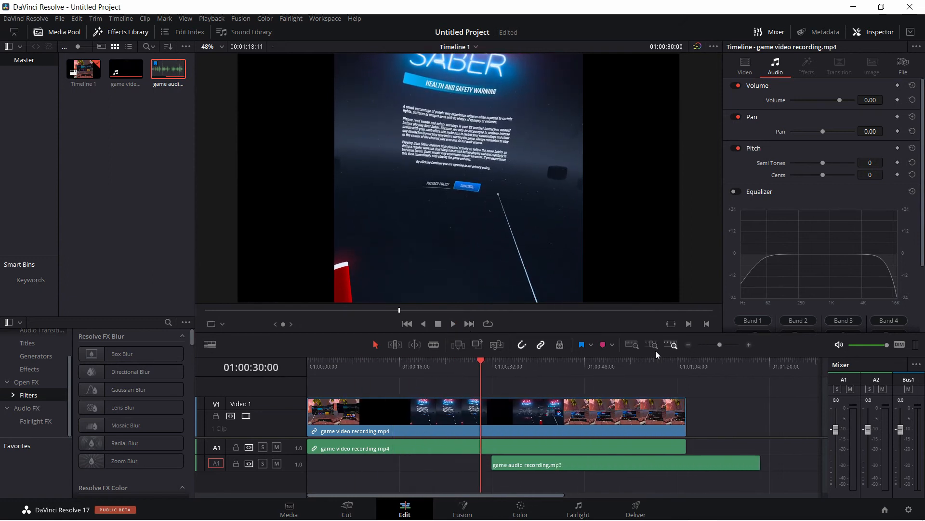
drag(479, 367, 487, 368)
drag(470, 367, 404, 370)
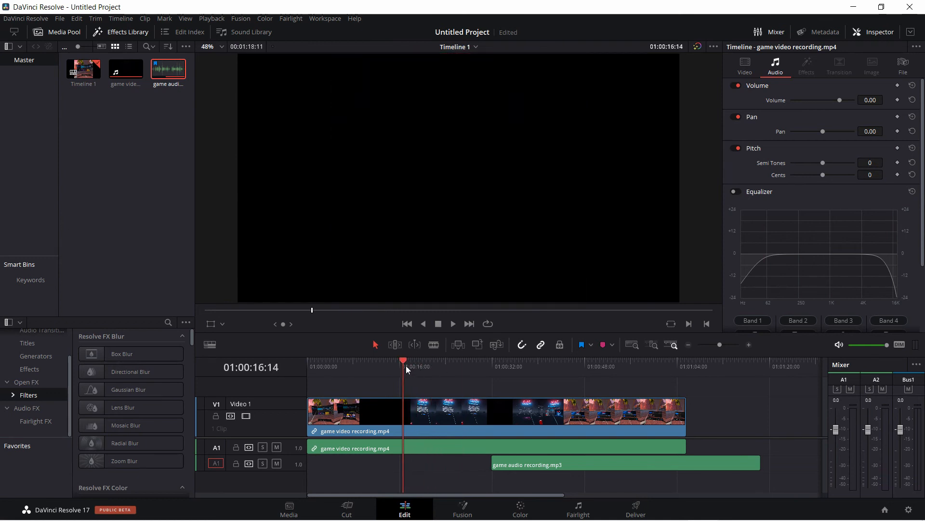
click(453, 324)
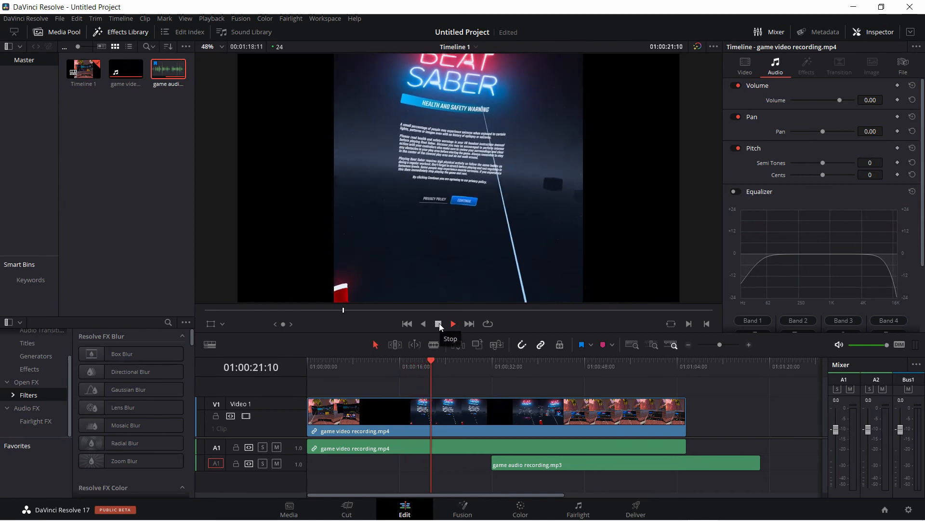
click(438, 323)
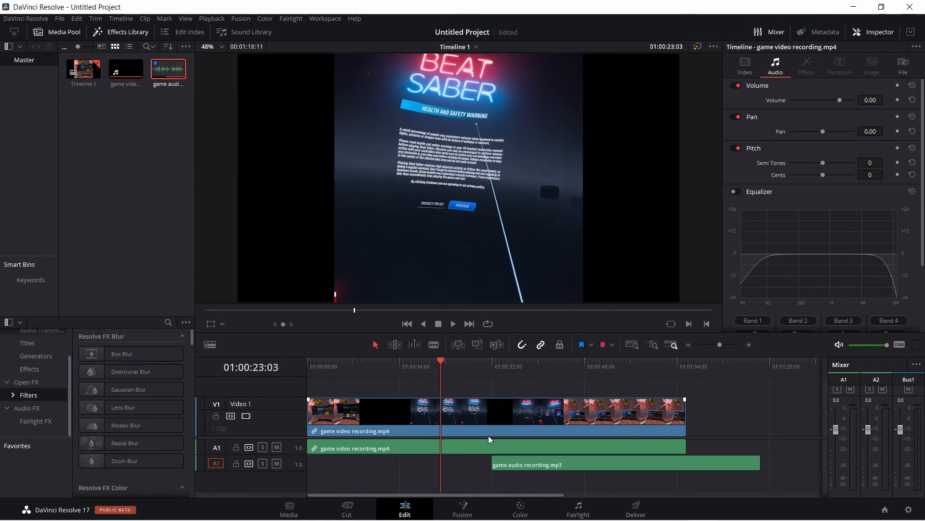
Move the trimmed microphone clip to start at 01:00:24:14 and play it against the gameplay to check the sync.
click(444, 362)
drag(444, 362, 450, 363)
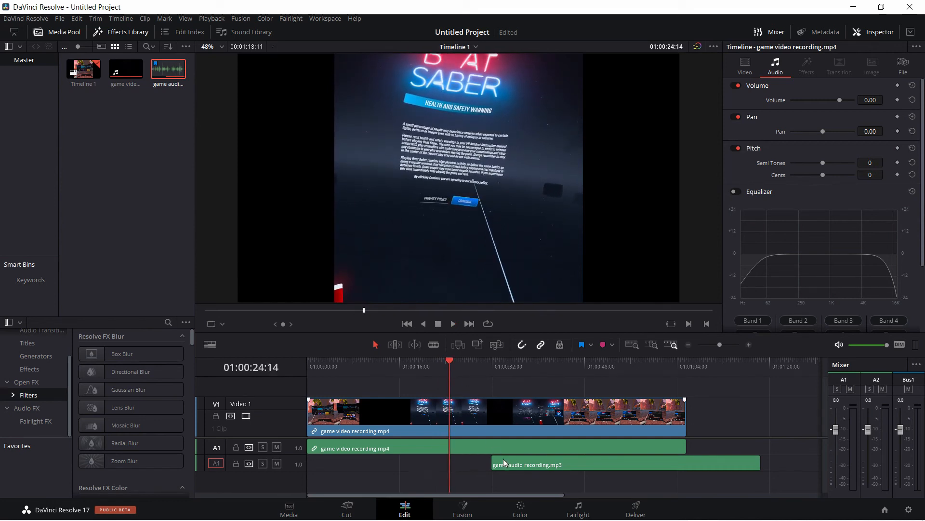
drag(506, 464, 471, 459)
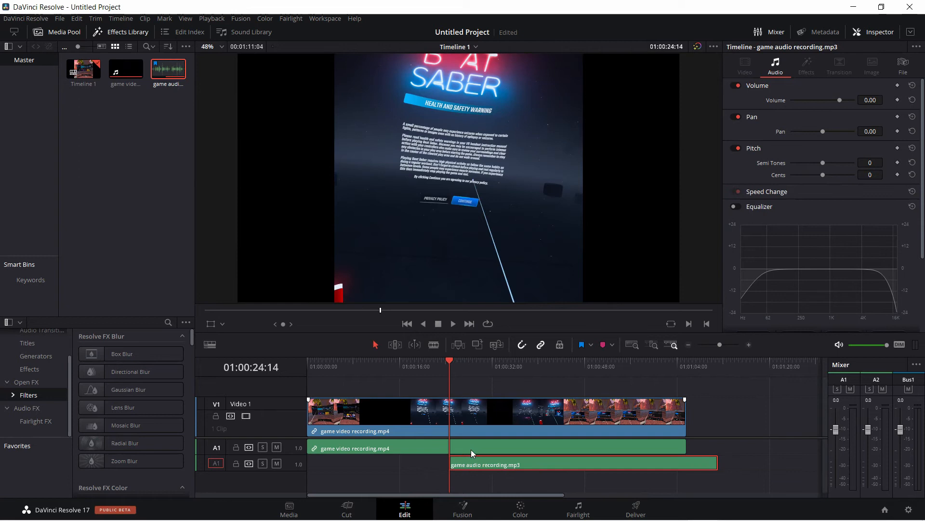
click(452, 326)
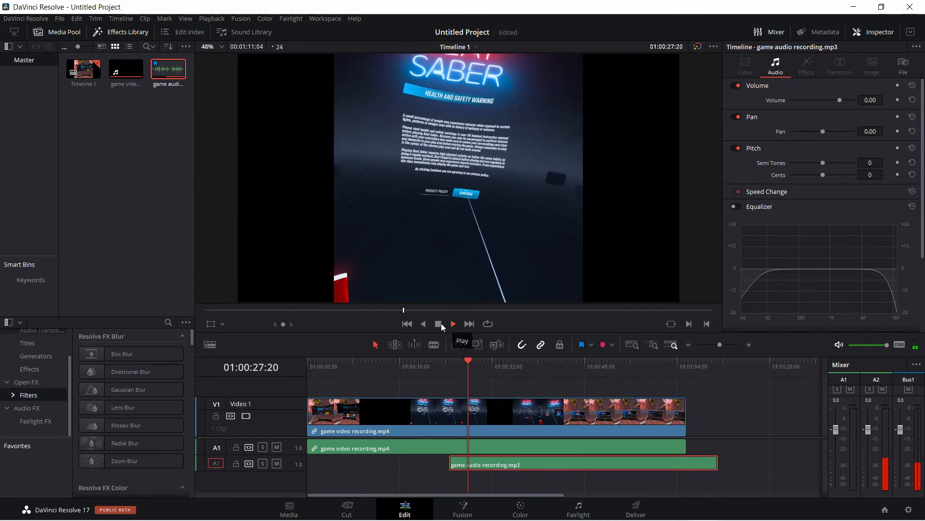
click(439, 323)
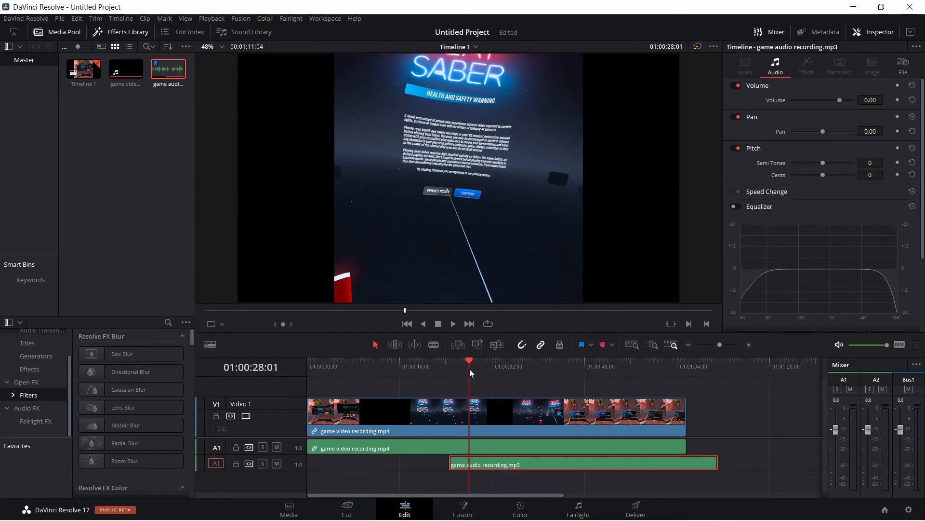
drag(468, 364, 449, 365)
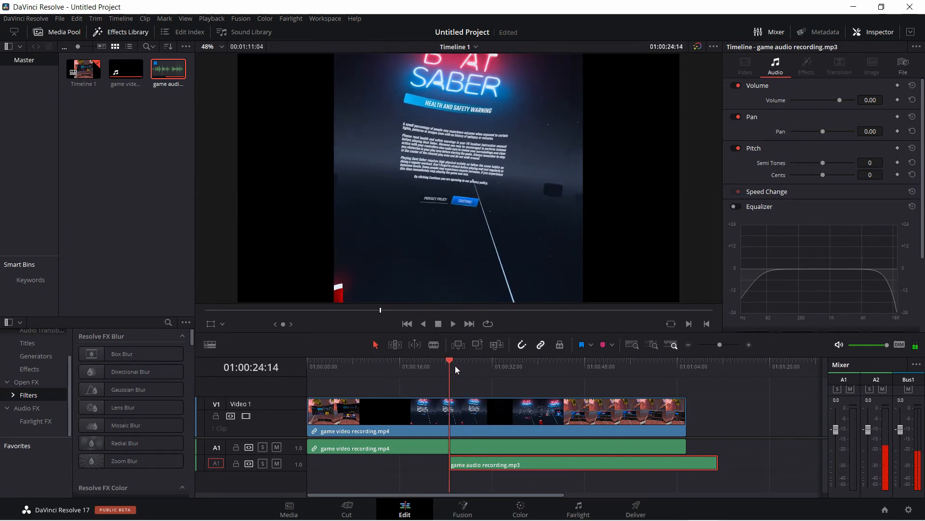
click(455, 323)
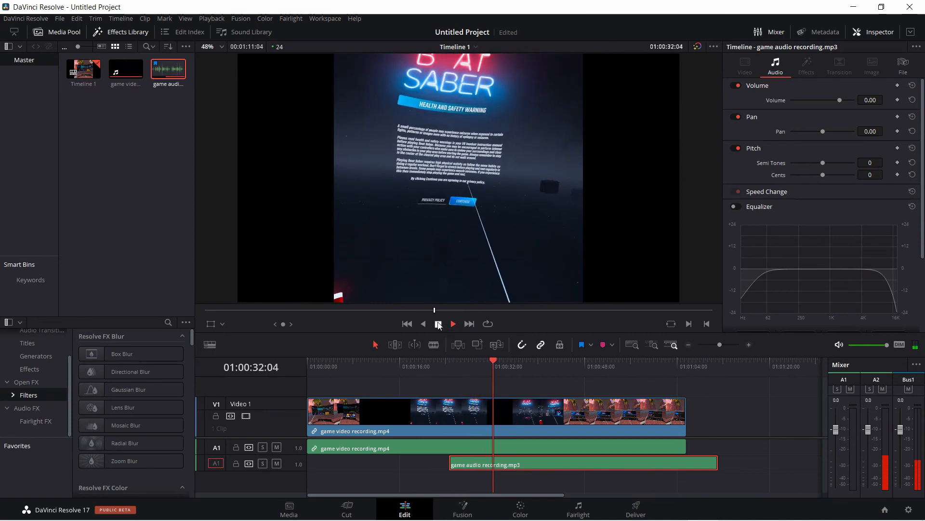
click(438, 324)
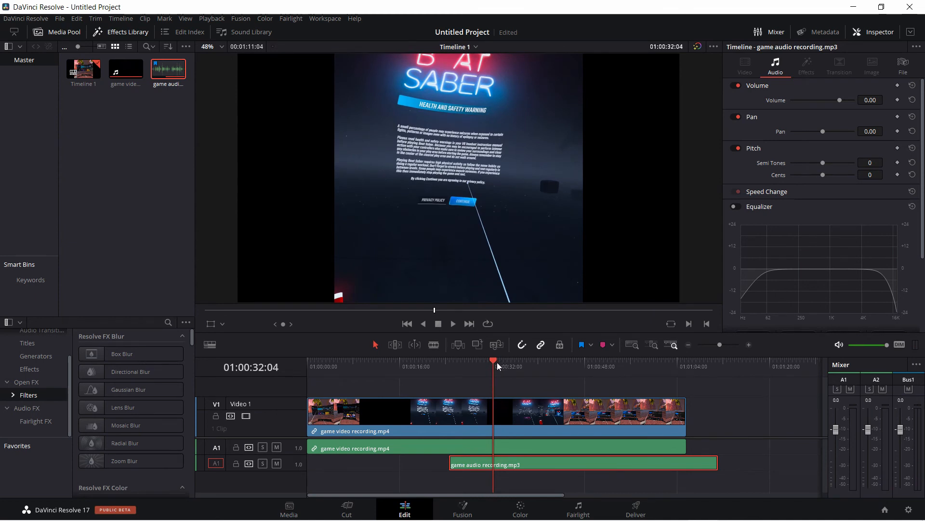
Split both the gameplay video and the microphone audio at 01:00:36:14, where the Beat Saber main menu appears.
drag(496, 363, 506, 362)
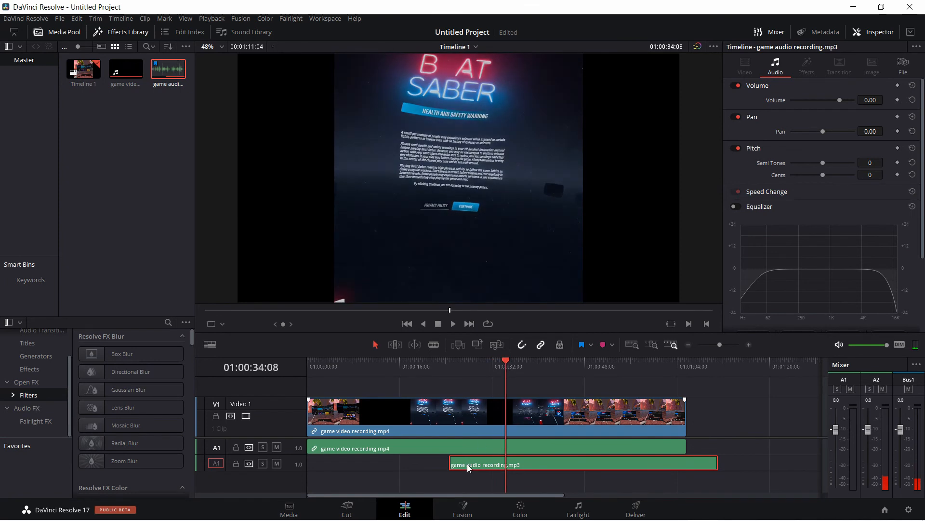
drag(506, 367, 519, 368)
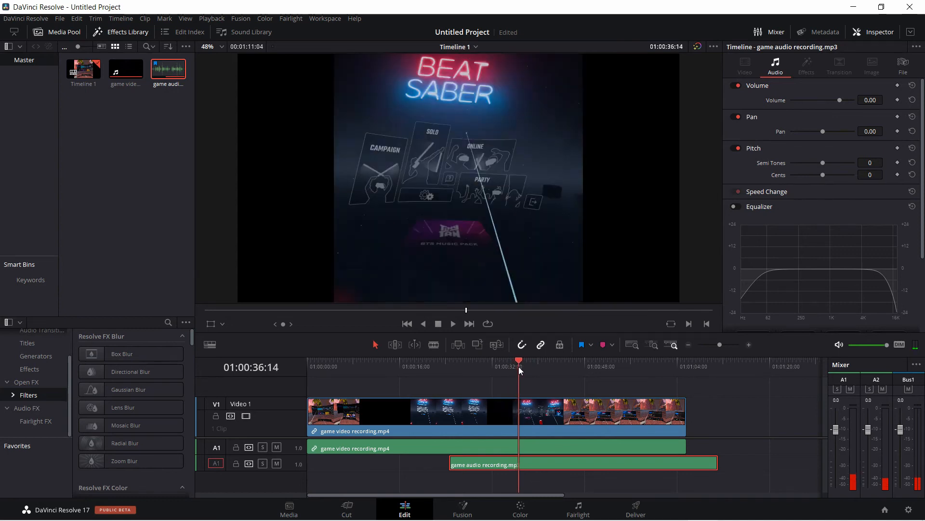
click(433, 345)
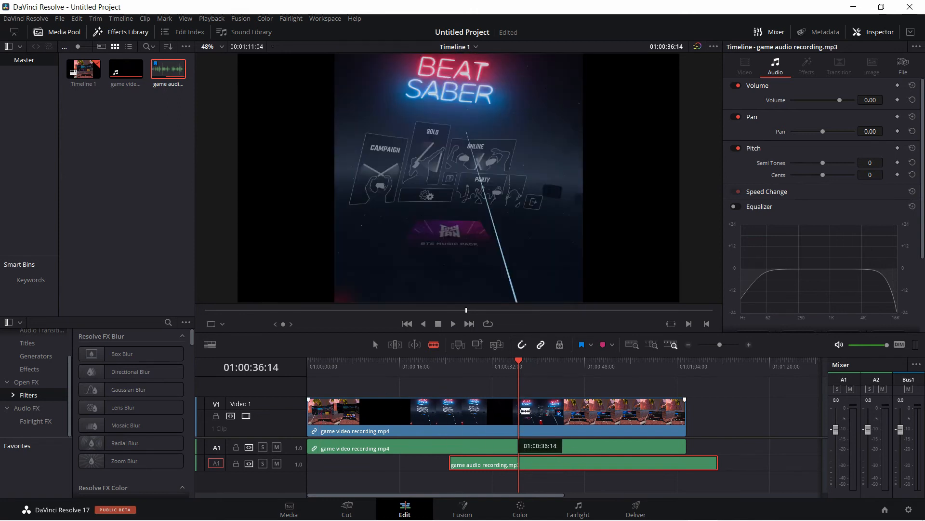
click(525, 411)
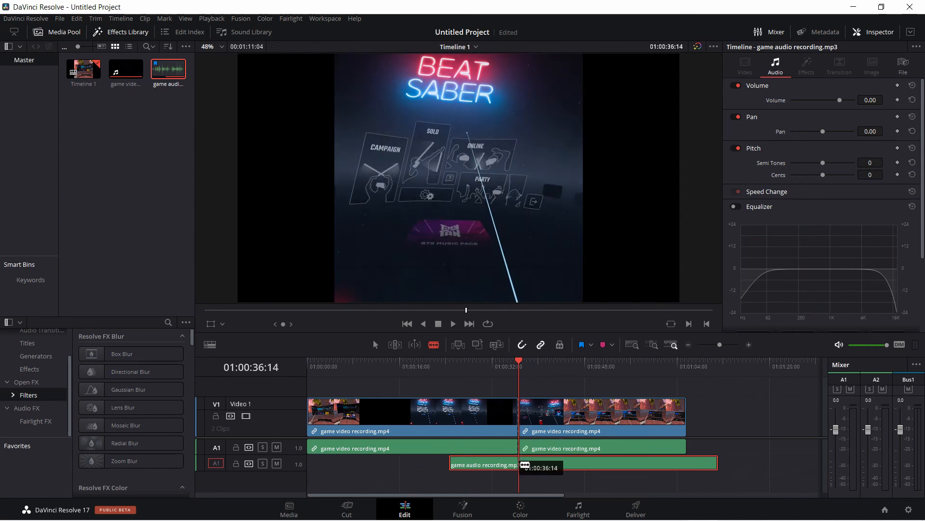
click(525, 464)
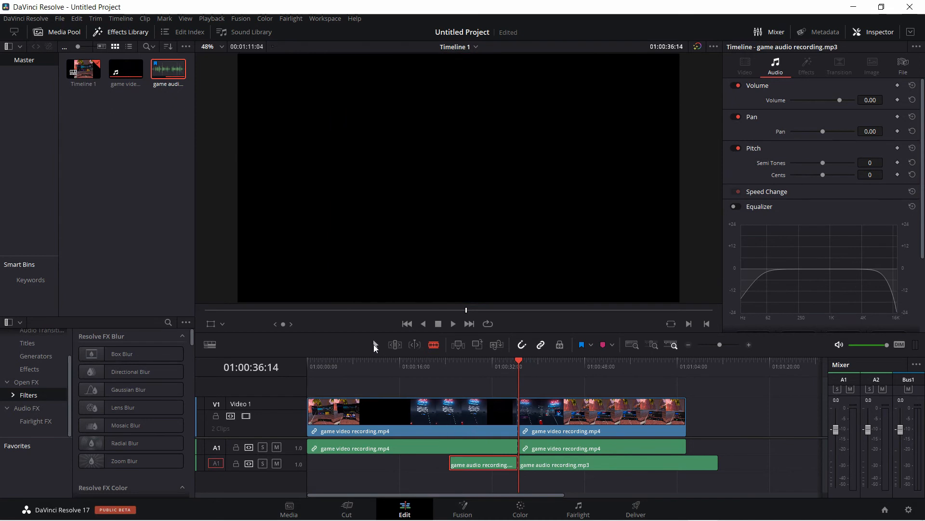
Delete the gameplay and microphone audio segments before the 01:00:36:14 cut, leaving an empty gap in their place.
click(375, 345)
click(410, 421)
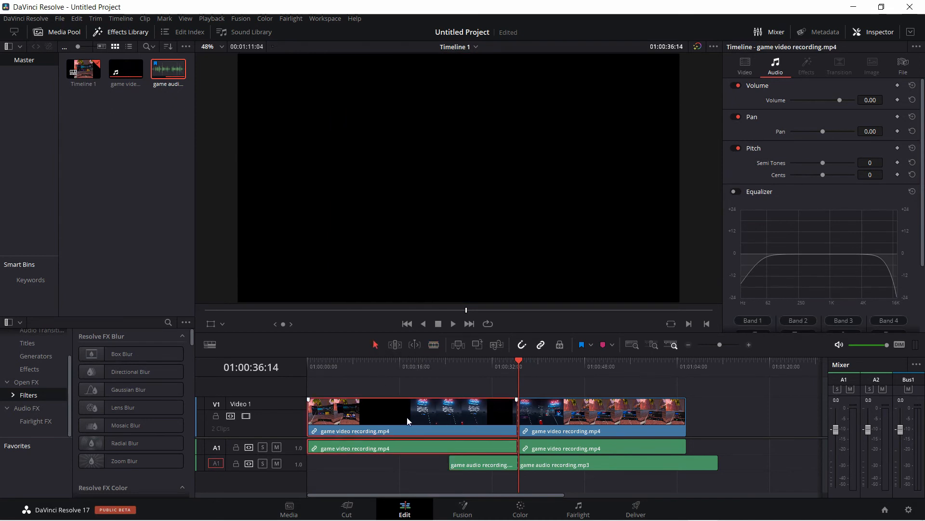
key(BackSpace)
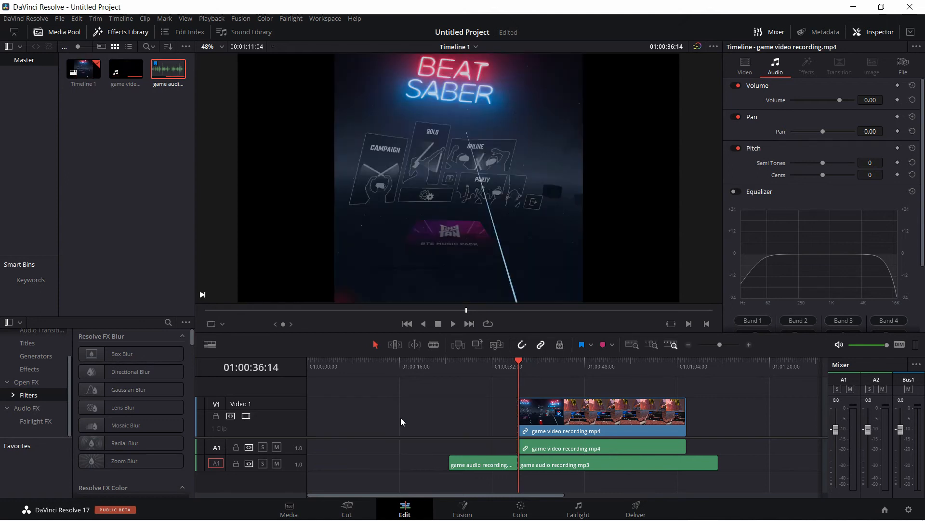
click(465, 470)
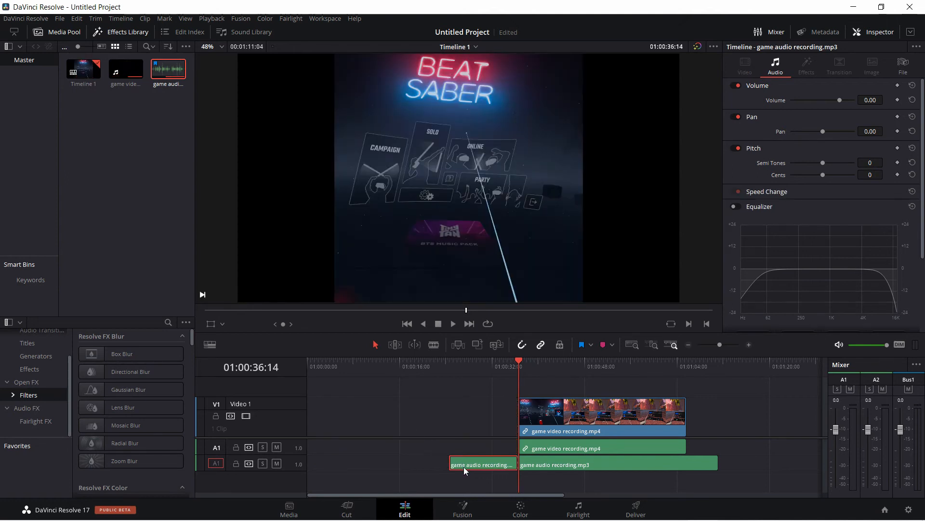
key(BackSpace)
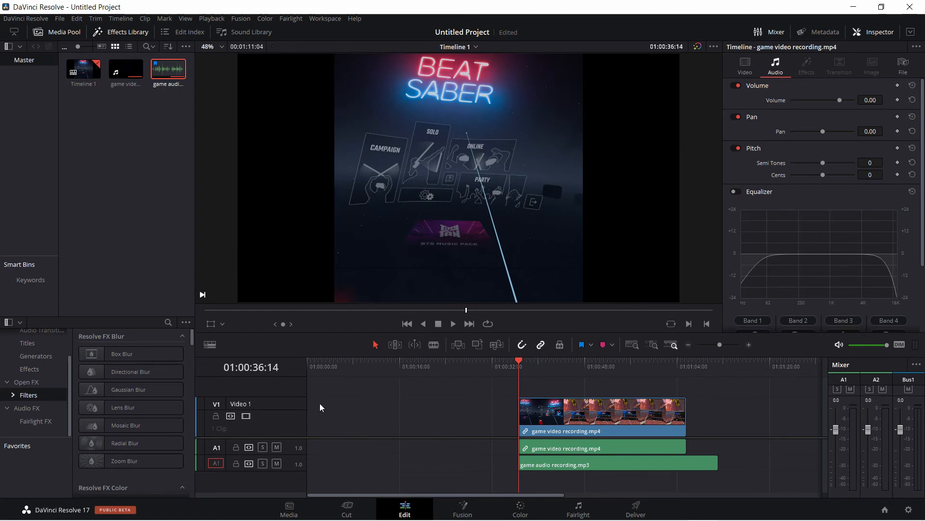
Ripple delete the empty gap before the clips so the gameplay and microphone recordings start at 01:00:00:00.
right_click(357, 413)
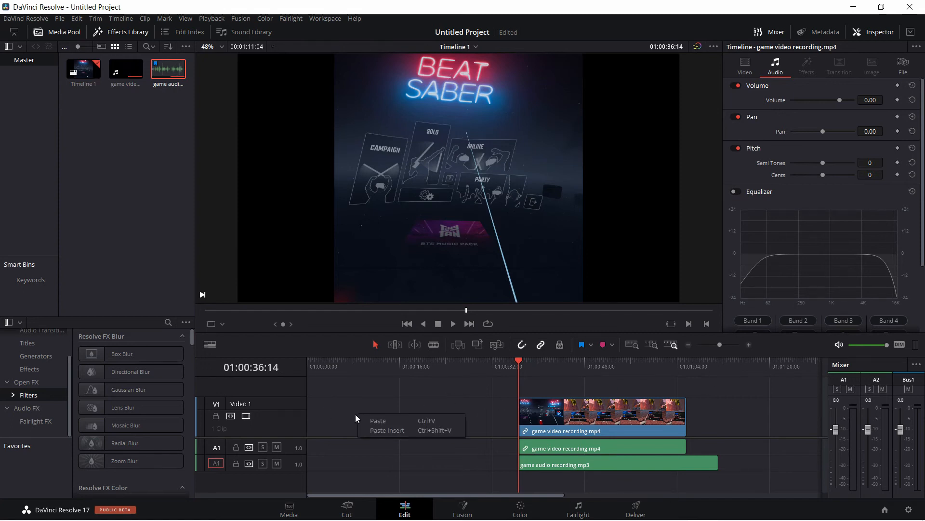
right_click(340, 417)
click(328, 415)
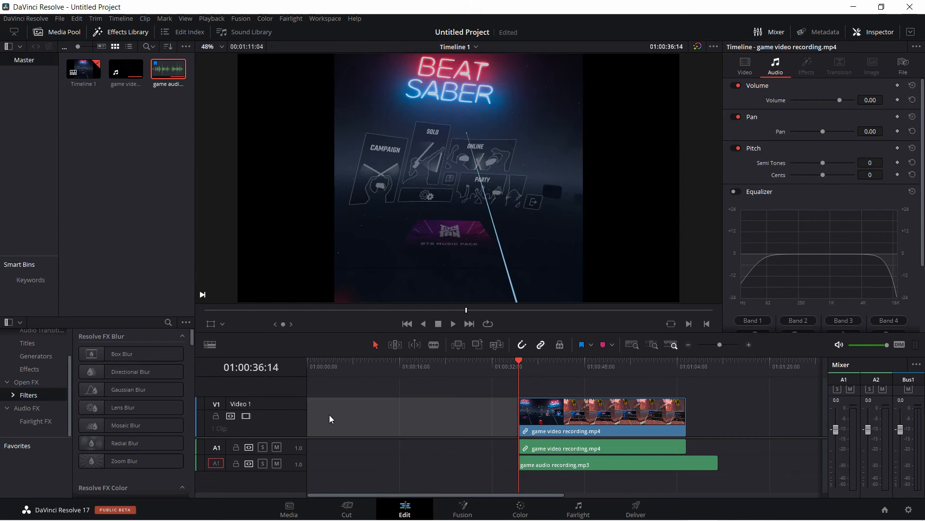
right_click(352, 415)
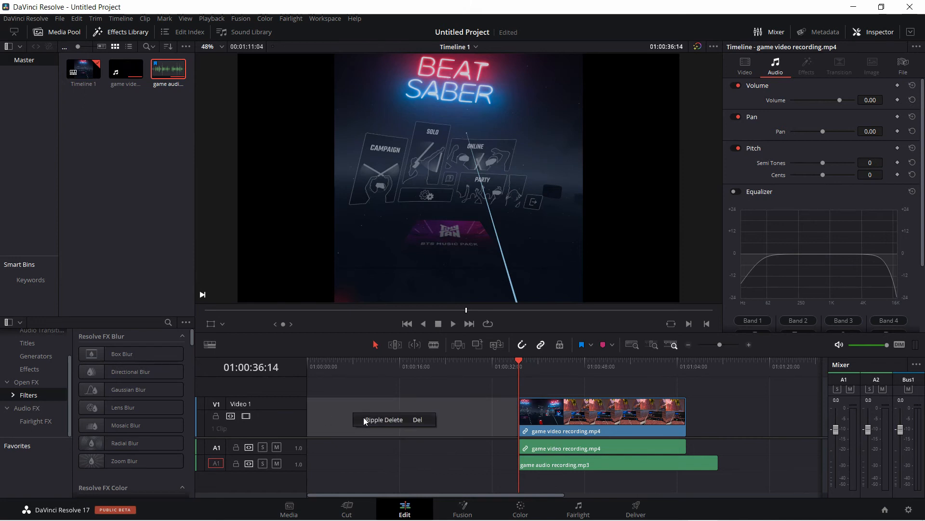
click(364, 418)
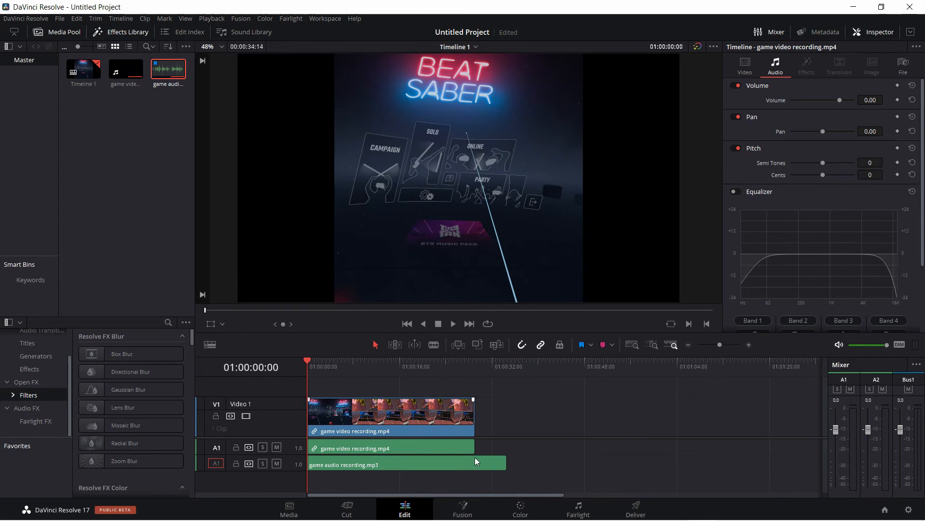
Split the microphone audio where the gameplay video ends, at 01:00:29:01, and delete its overhanging tail.
click(433, 345)
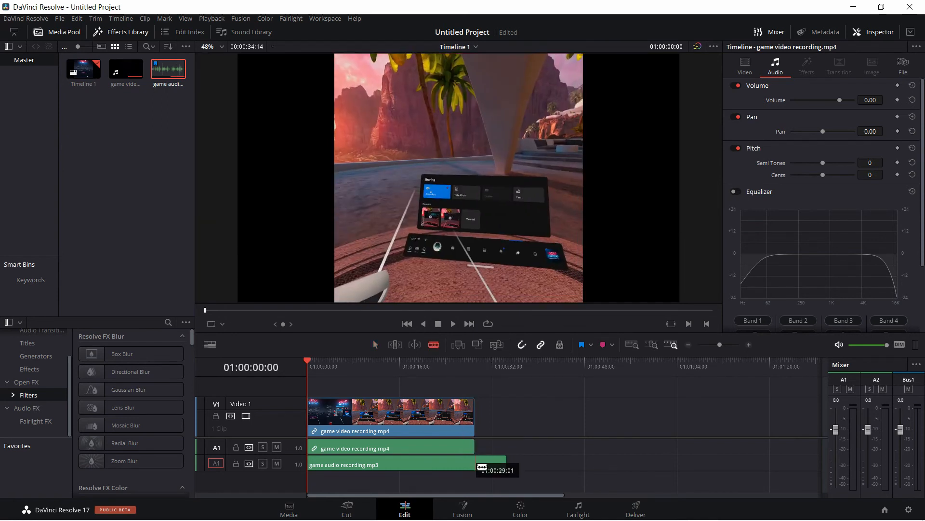
click(474, 465)
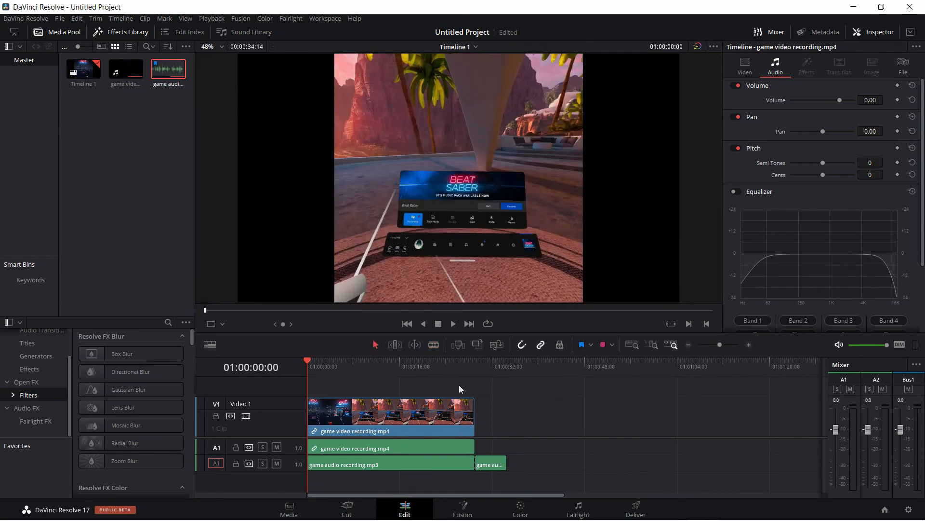
click(492, 466)
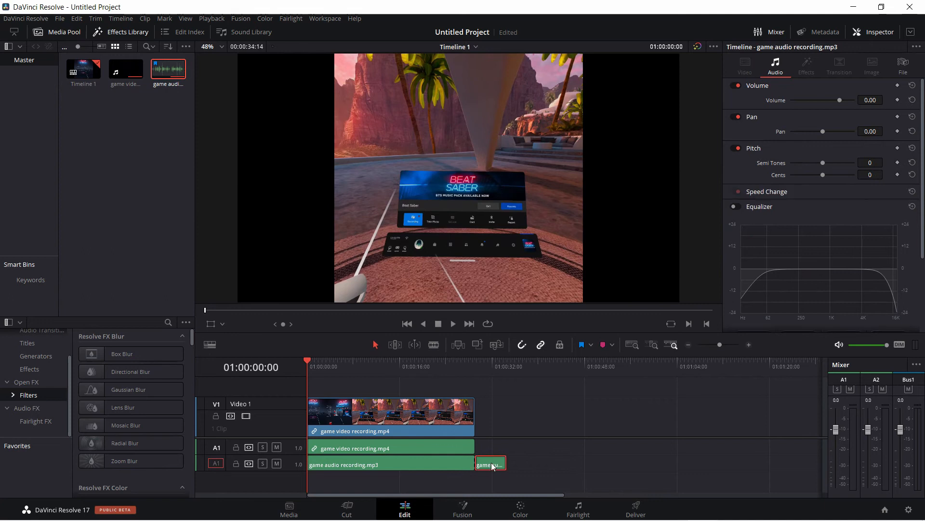
key(Delete)
Play the synced recordings from the timeline's start to 01:00:25:14 to check the sync and find the ending point.
drag(327, 366, 302, 365)
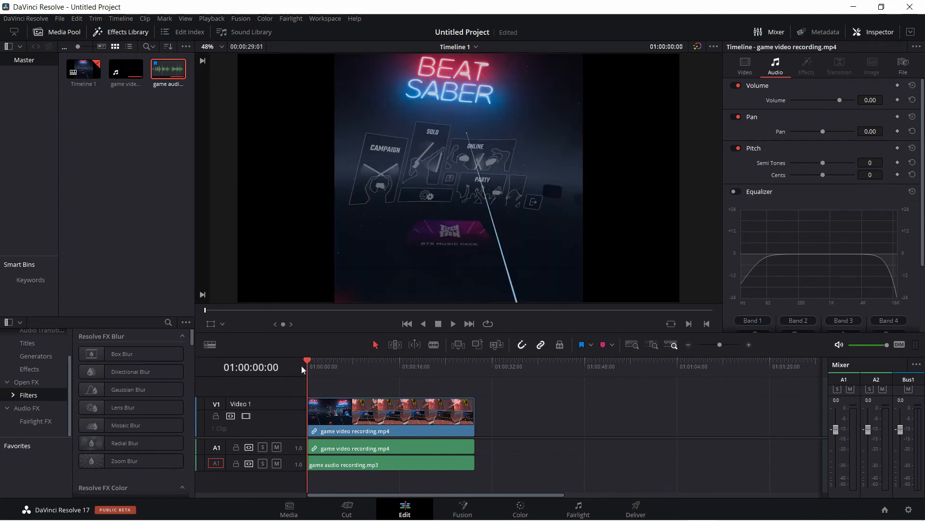
click(453, 324)
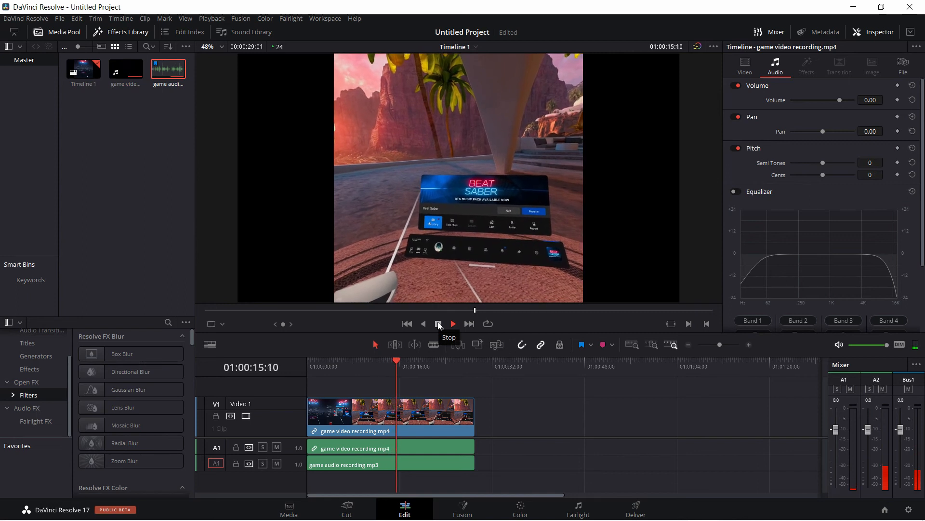
click(438, 324)
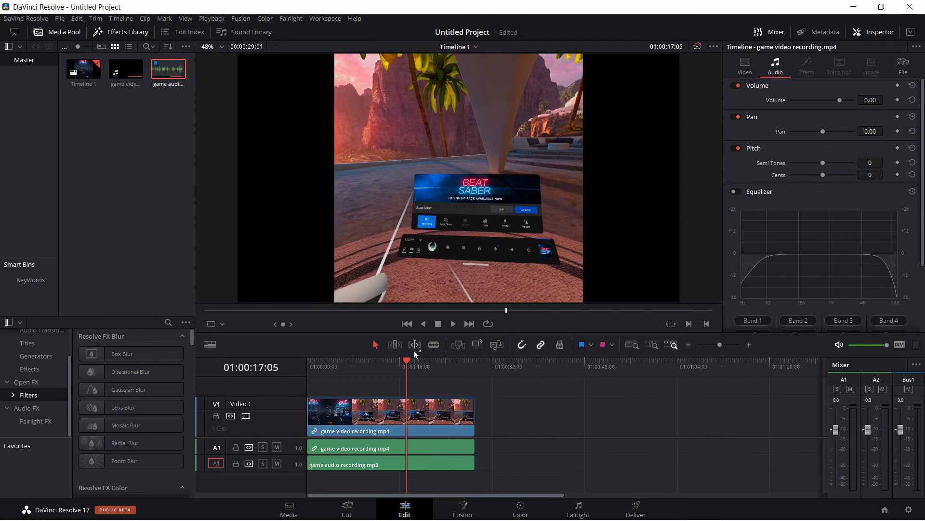
click(453, 323)
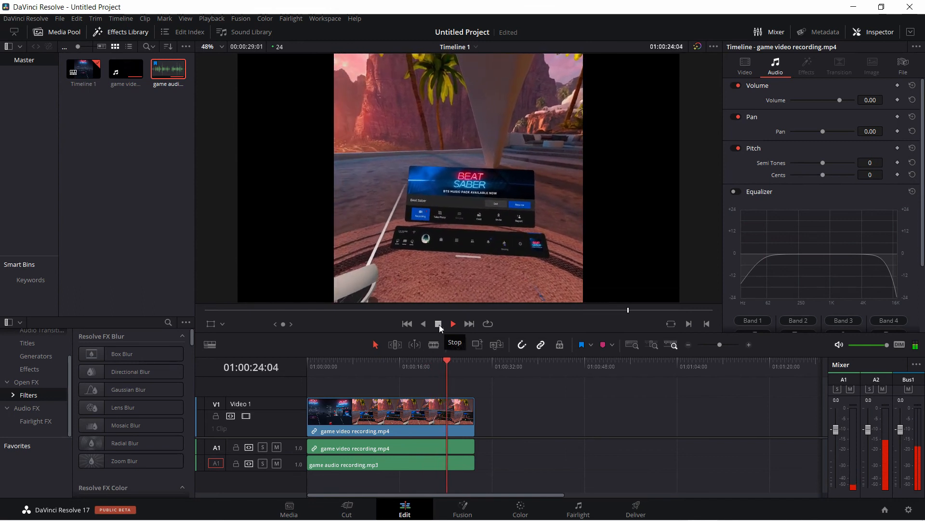
click(439, 324)
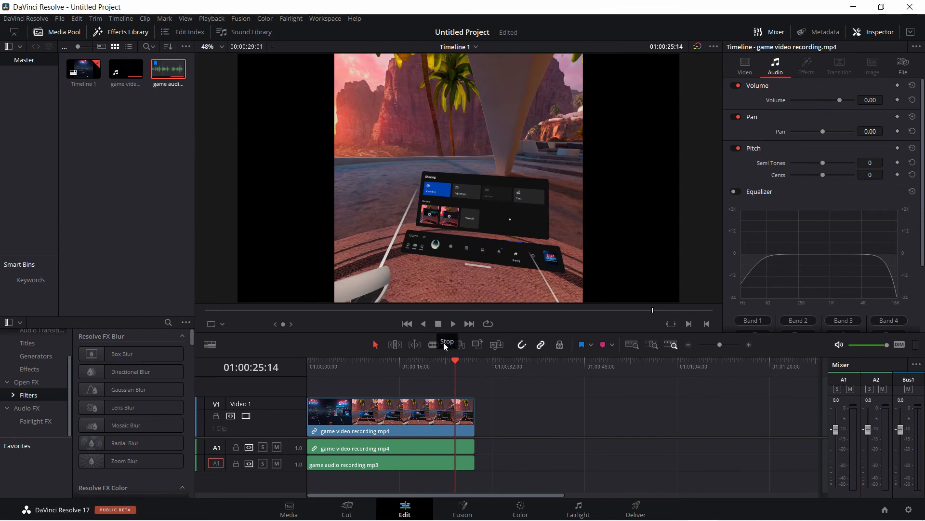
Split both the gameplay video and the microphone audio at 01:00:25:02.
mouse_move(455, 360)
mouse_down()
mouse_move(440, 361)
mouse_move(452, 361)
mouse_up()
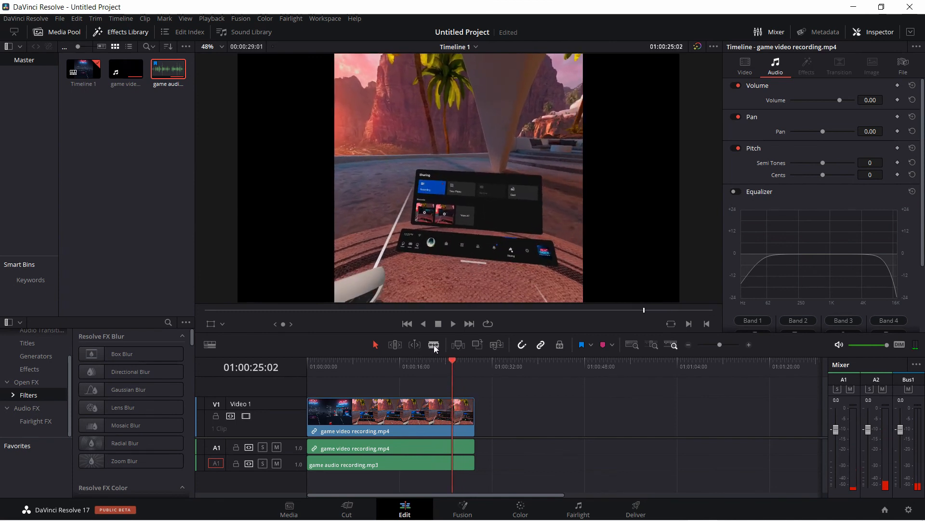
click(434, 346)
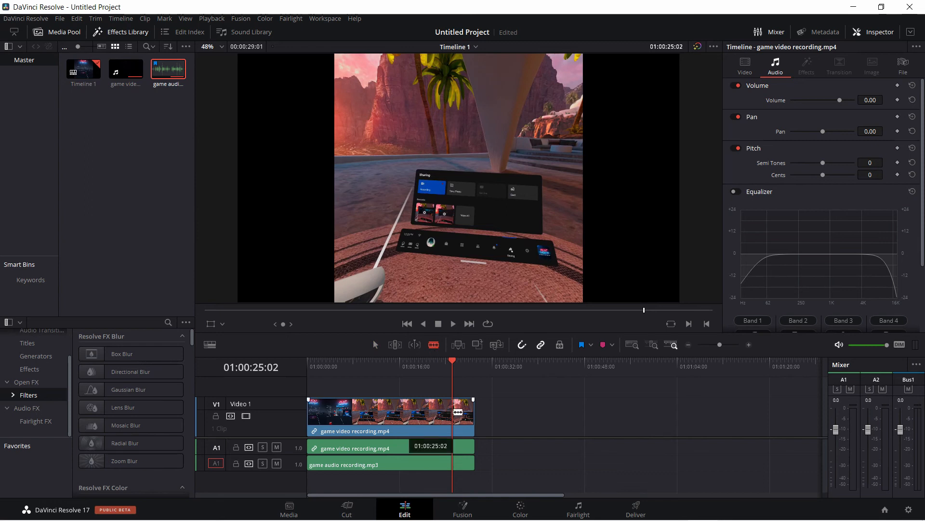
click(457, 410)
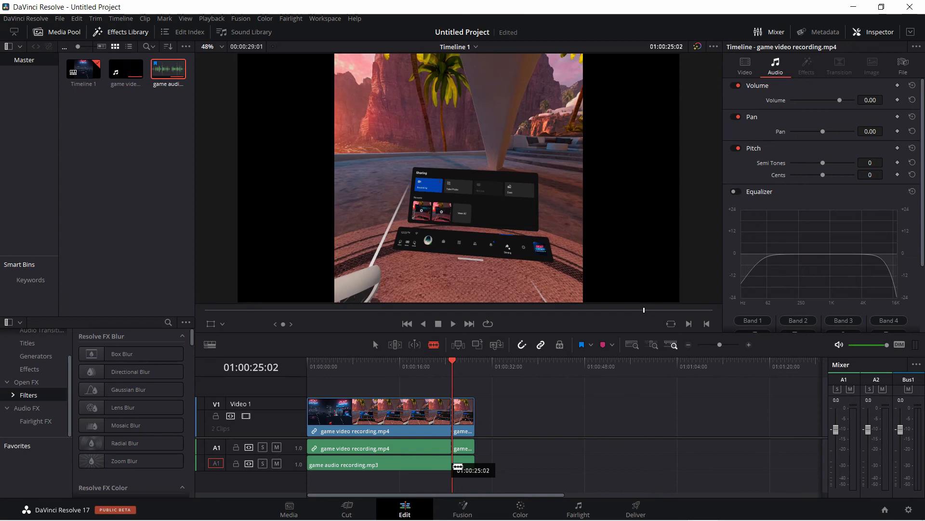
click(458, 467)
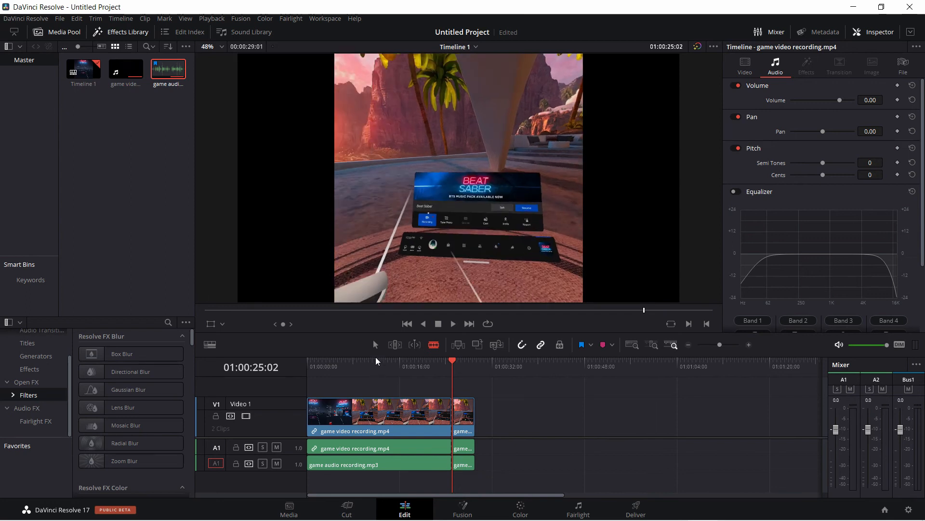
Delete the gameplay and microphone audio segments after the 01:00:25:02 cut.
click(374, 344)
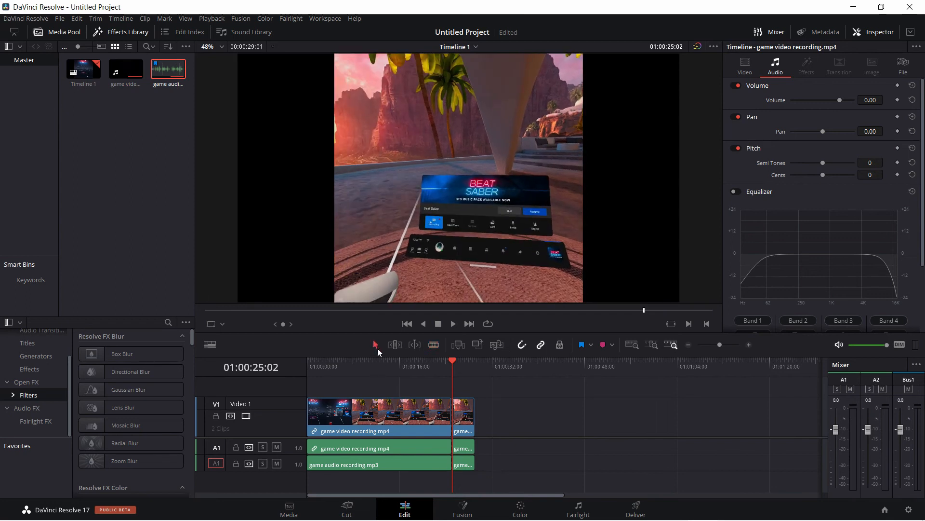
click(465, 424)
key(Delete)
click(464, 464)
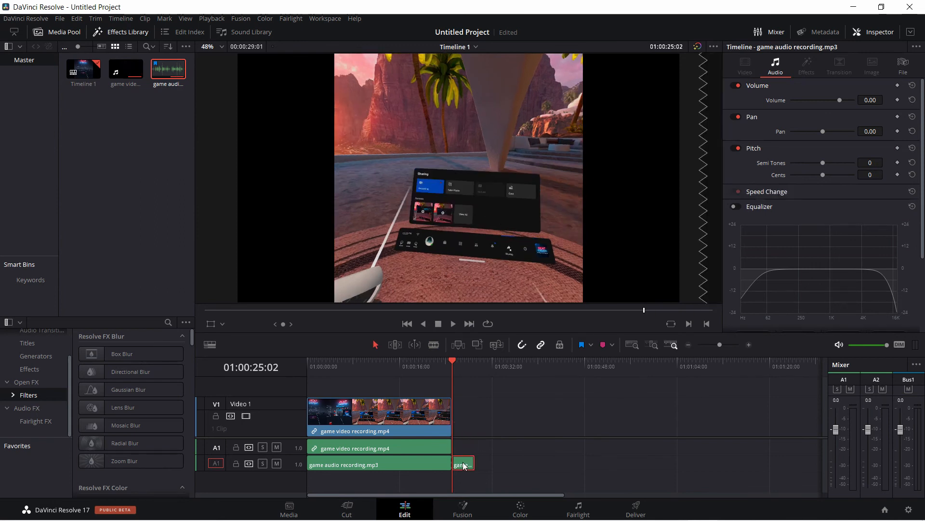
key(Delete)
Scrub through the trimmed timeline, return the playhead to 01:00:01:18, and select the microphone audio clip.
drag(401, 363, 422, 362)
click(317, 363)
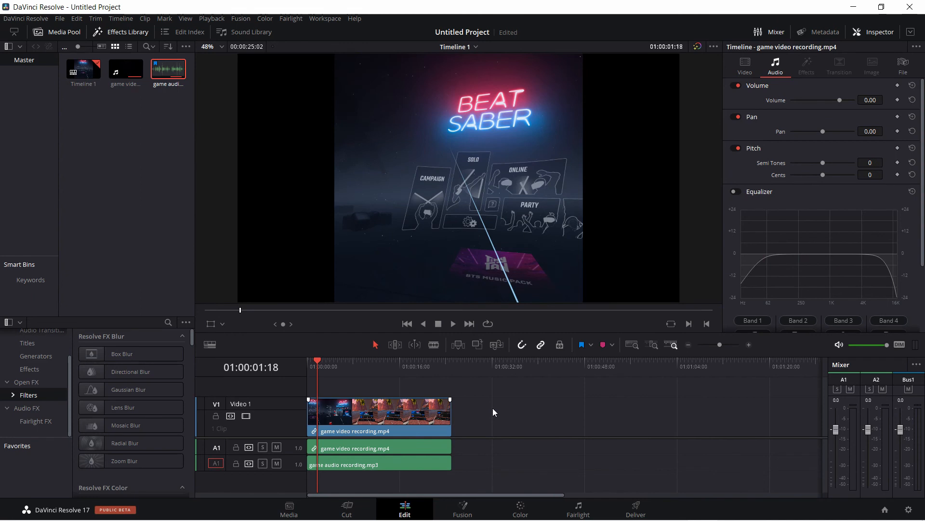
click(426, 471)
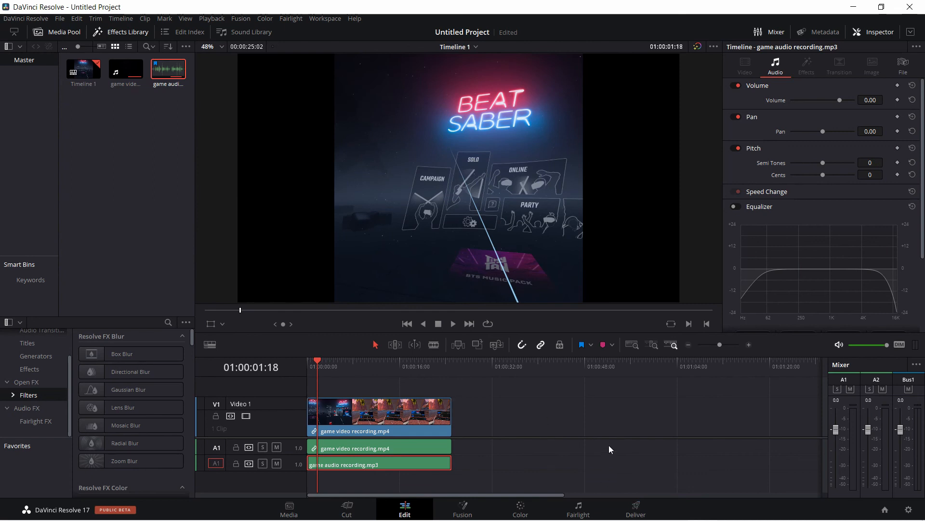
Set up the timeline's export with the YouTube 1080p render preset and the MP4 format.
click(636, 507)
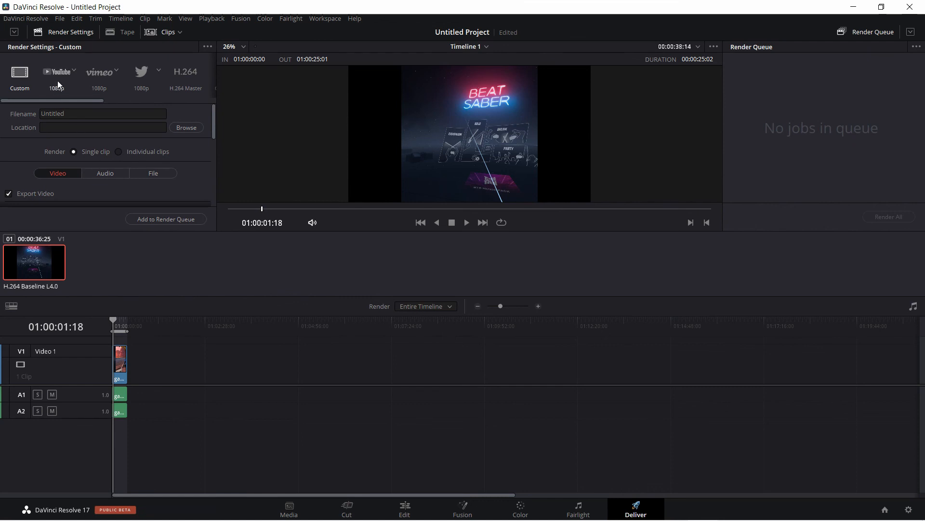
click(57, 80)
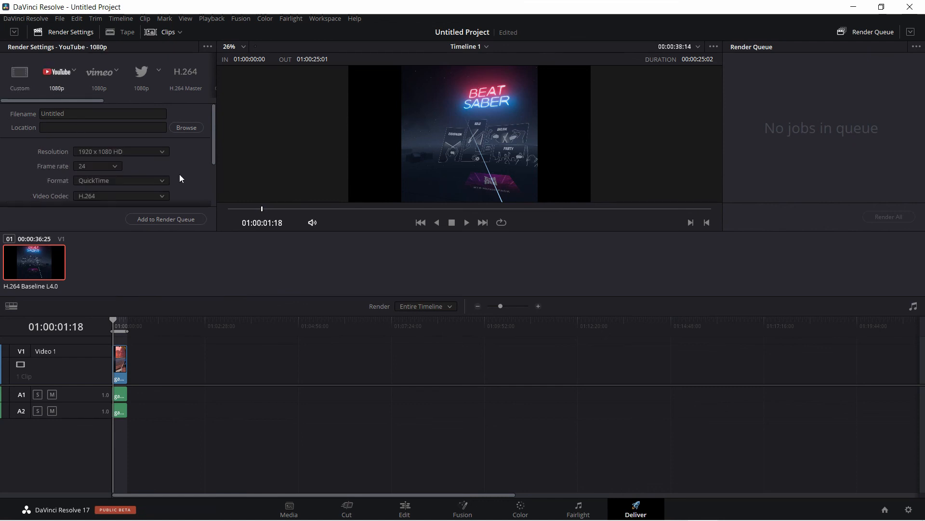
click(142, 180)
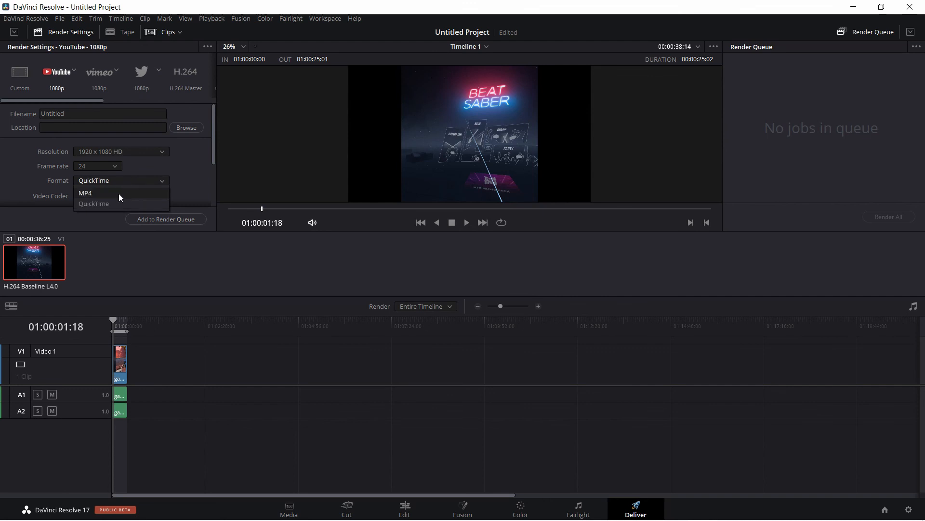
click(124, 197)
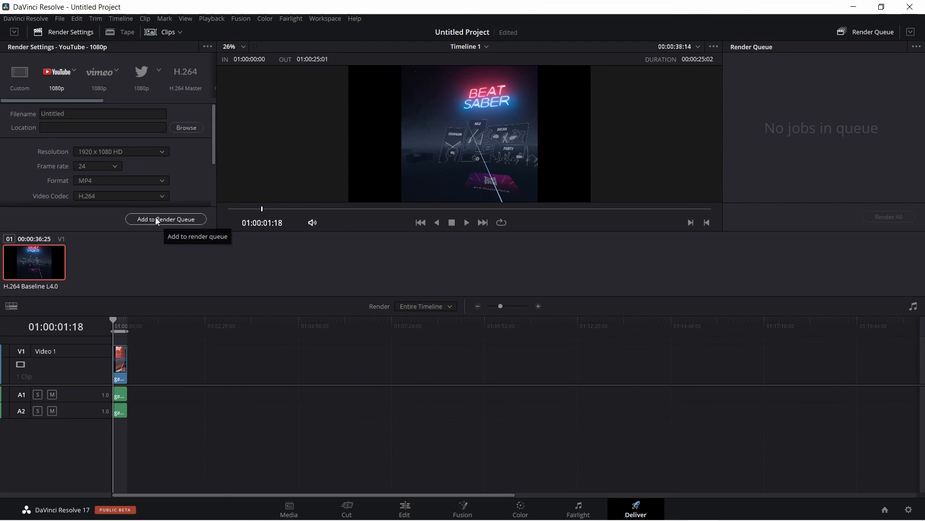
Start adding the timeline to the render queue, and cancel at the choice of file destination.
scroll(184, 169, down, 3)
scroll(184, 169, up, 3)
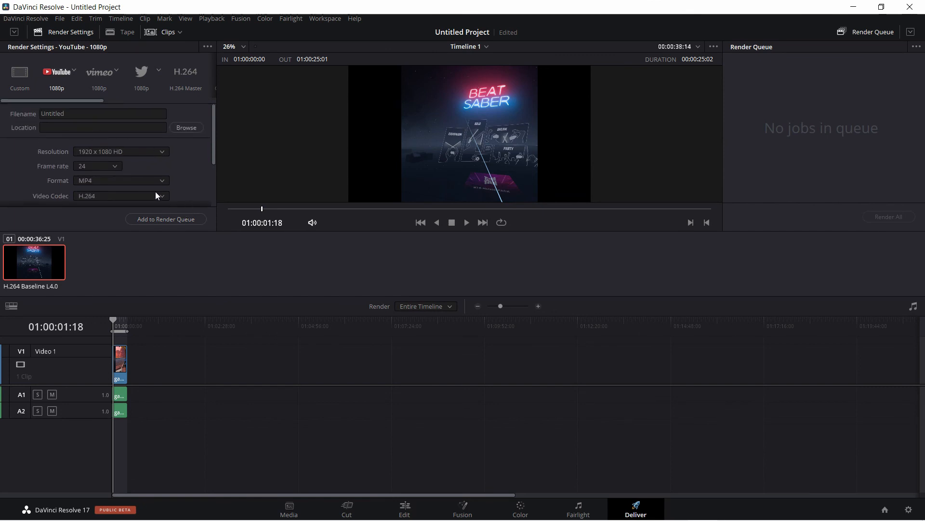
click(155, 217)
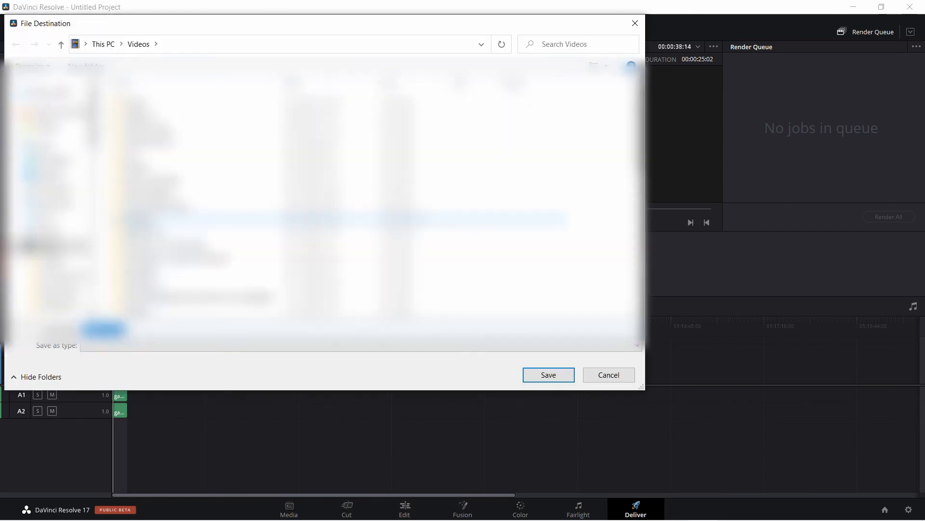
click(609, 375)
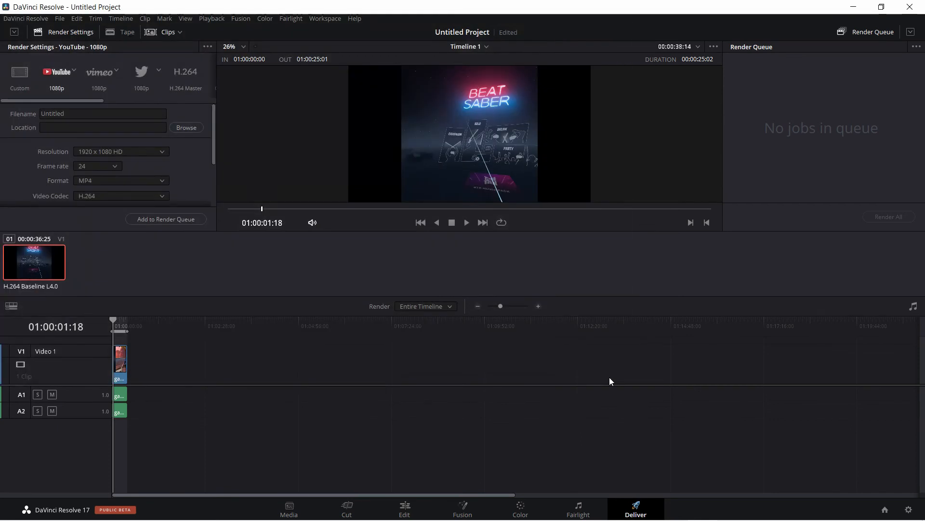